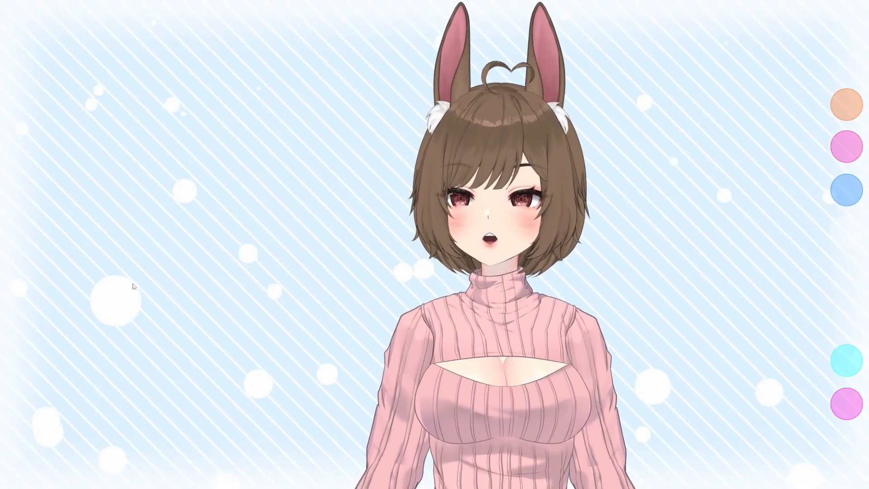
# Open the item list and browse it for a headpat item
pyautogui.doubleClick(199, 204)
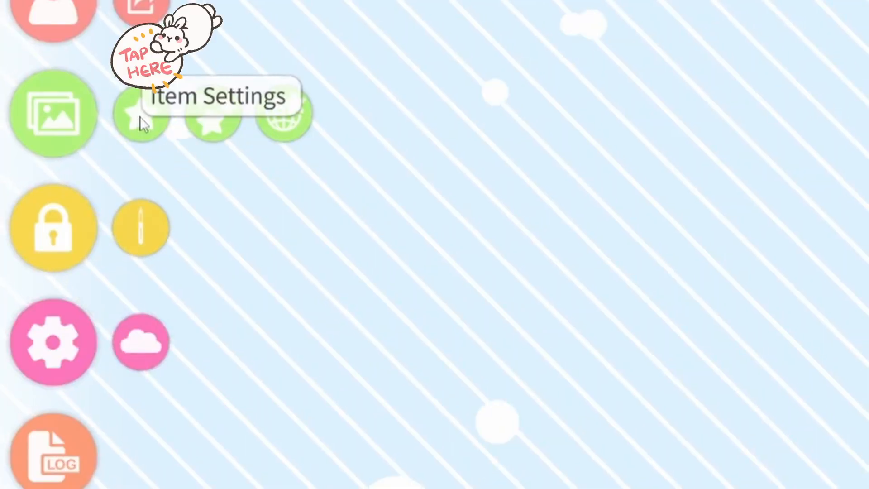
pyautogui.click(59, 128)
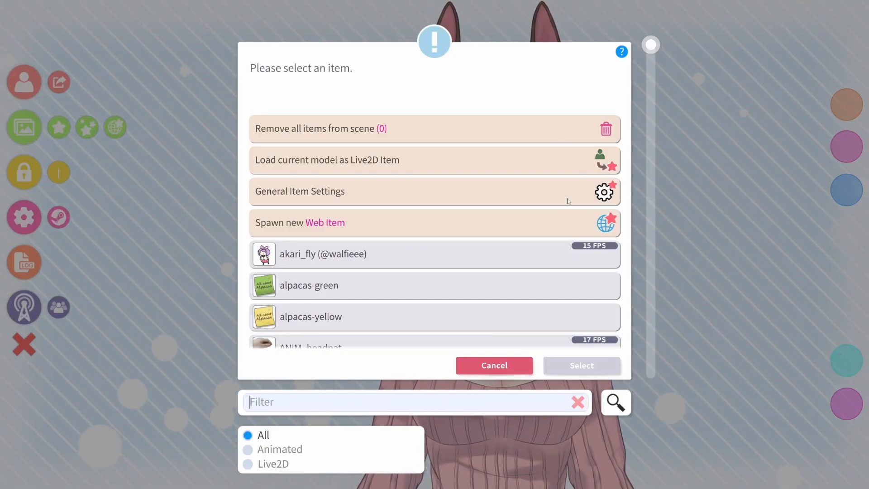
pyautogui.moveTo(652, 53); pyautogui.dragTo(587, 386)
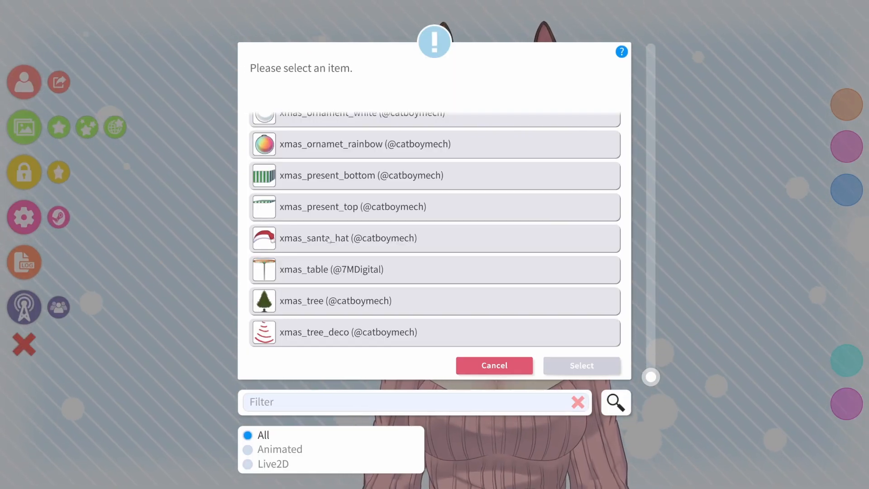
pyautogui.moveTo(648, 378); pyautogui.dragTo(649, 54)
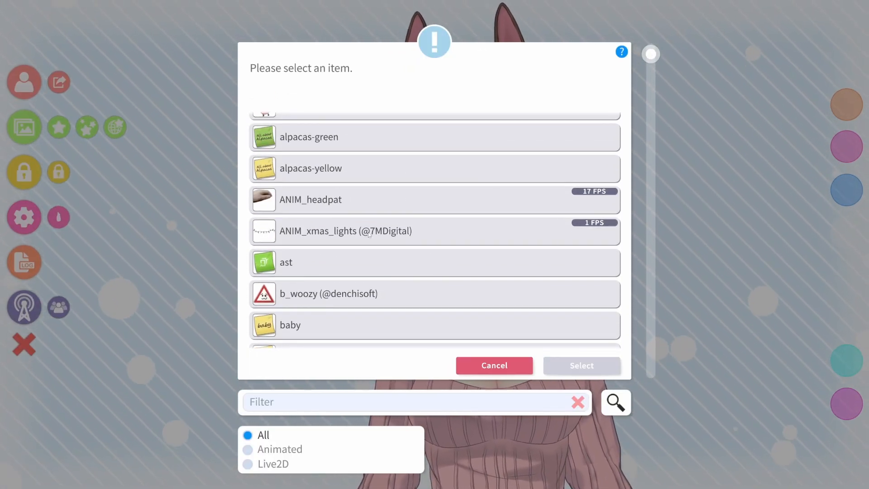
pyautogui.scroll(1, 315, 231)
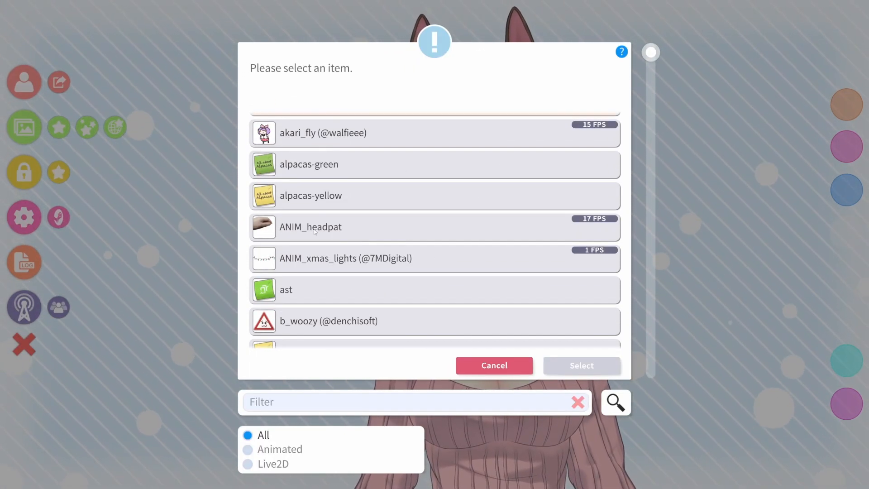
pyautogui.click(388, 227)
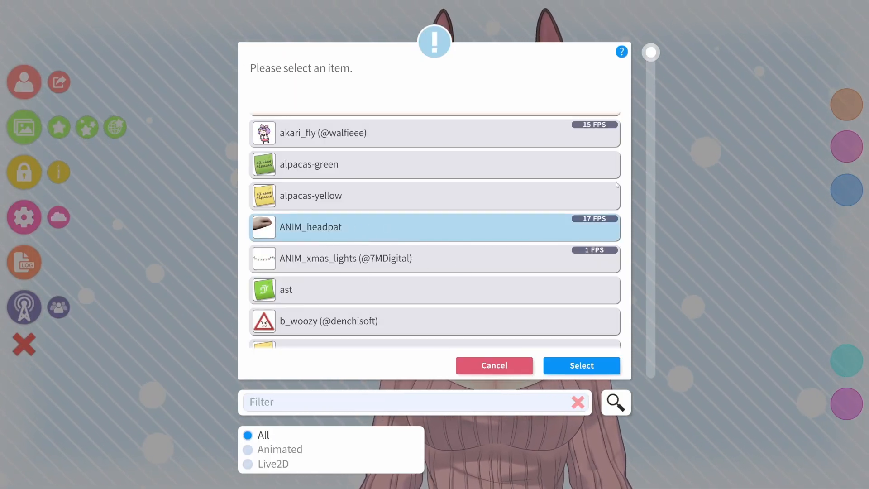
pyautogui.moveTo(651, 58); pyautogui.dragTo(629, 181)
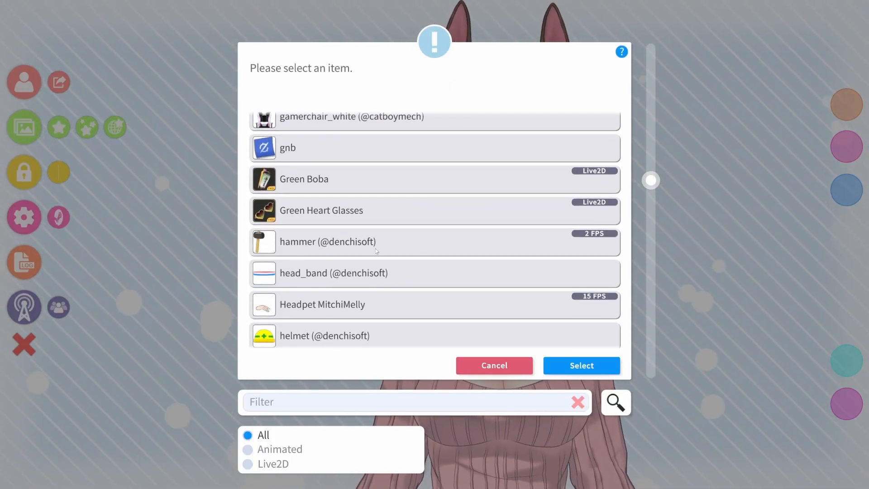
pyautogui.scroll(-5, 401, 243)
pyautogui.scroll(-1, 306, 196)
pyautogui.scroll(1, 302, 206)
pyautogui.scroll(1, 404, 230)
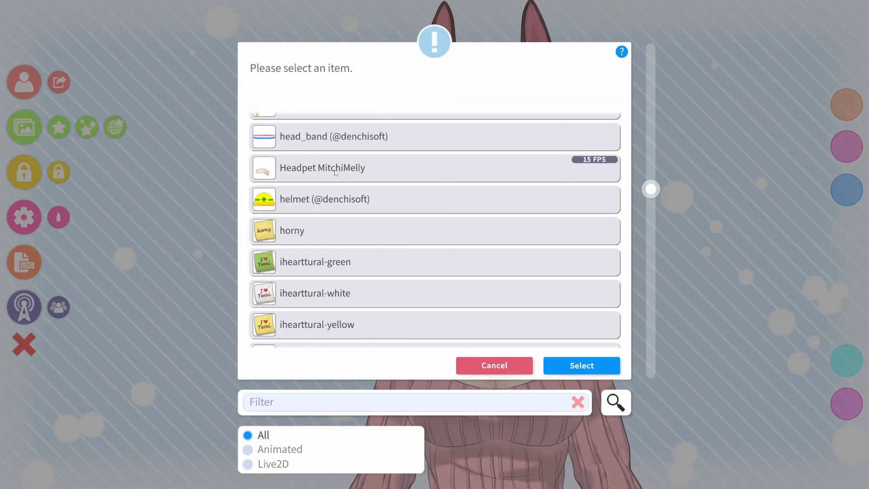
pyautogui.click(320, 177)
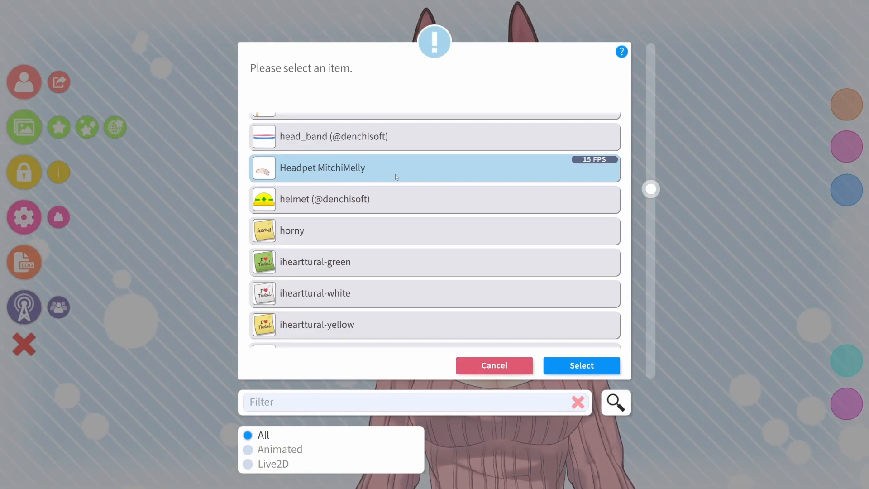
pyautogui.moveTo(651, 189); pyautogui.dragTo(680, 48)
# Load the ANIM_headpat item into the scene with its default item settings
pyautogui.click(404, 277)
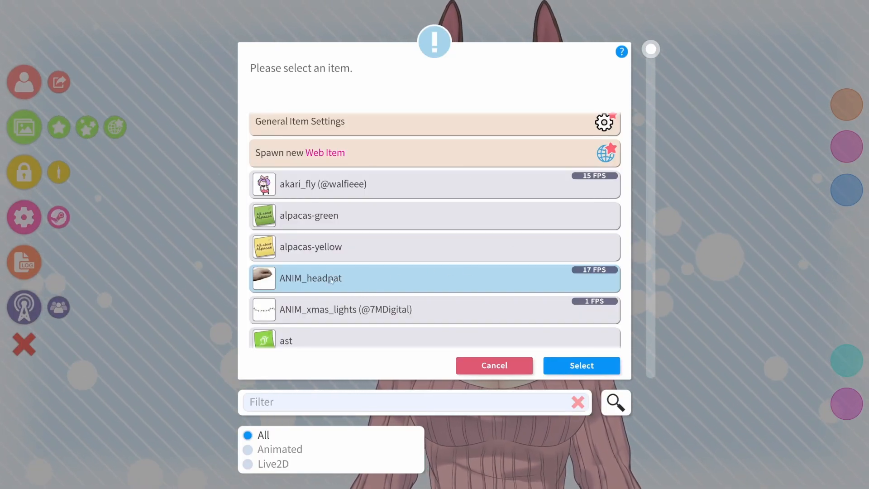
pyautogui.click(582, 367)
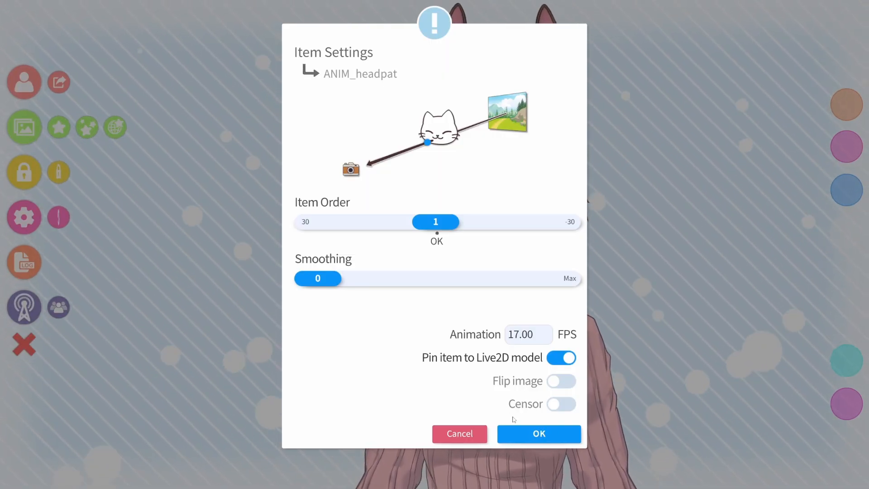
pyautogui.click(524, 433)
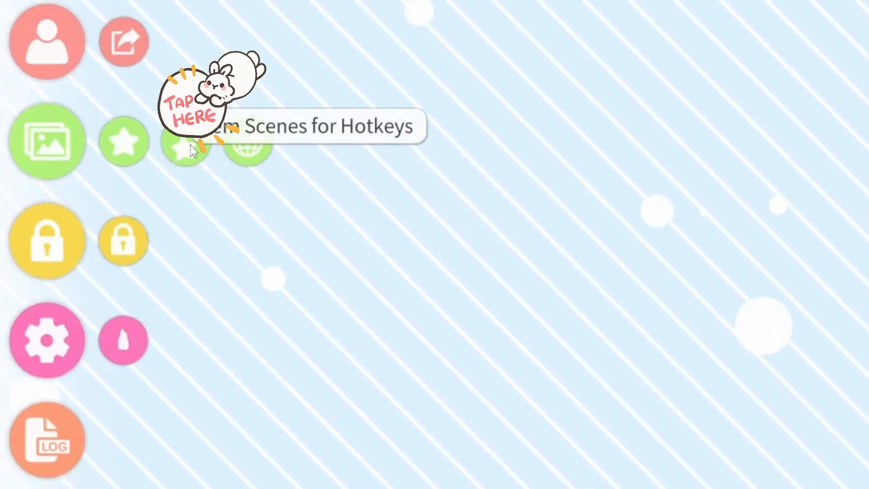
# Create a new item scene named Pat Test containing ANIM_headpat and save it
pyautogui.click(191, 145)
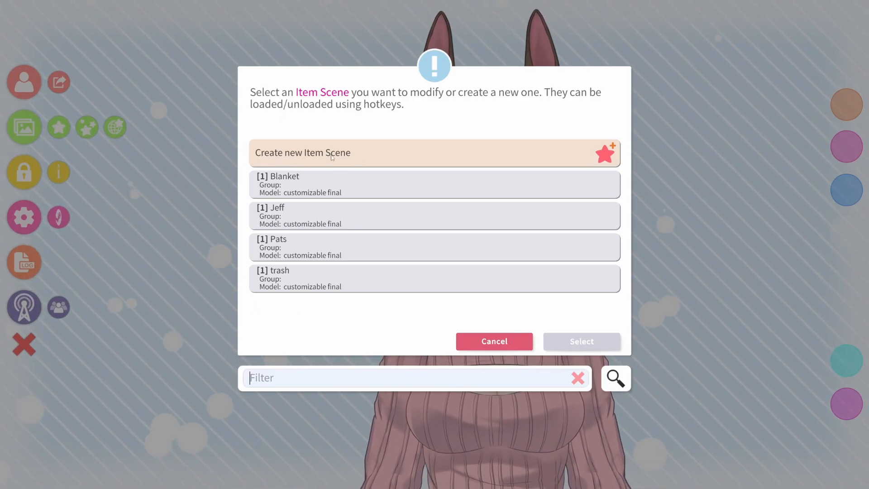
pyautogui.click(561, 154)
pyautogui.click(602, 341)
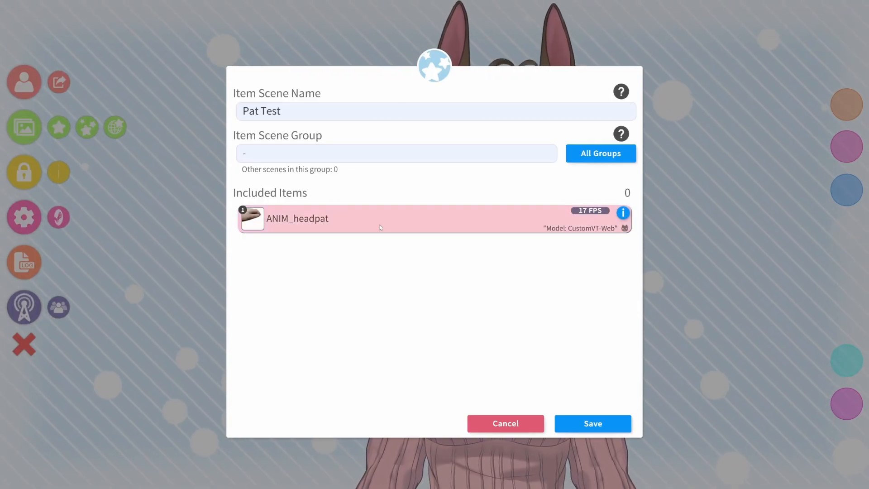
pyautogui.click(590, 422)
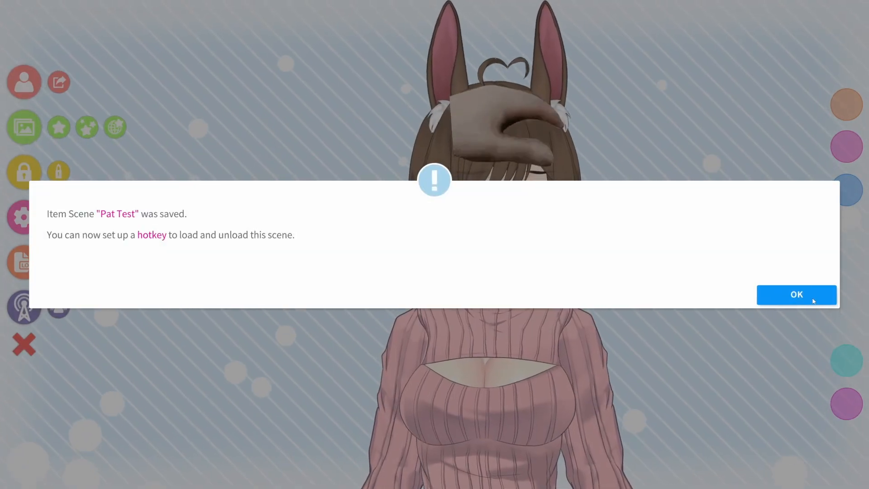
pyautogui.click(813, 300)
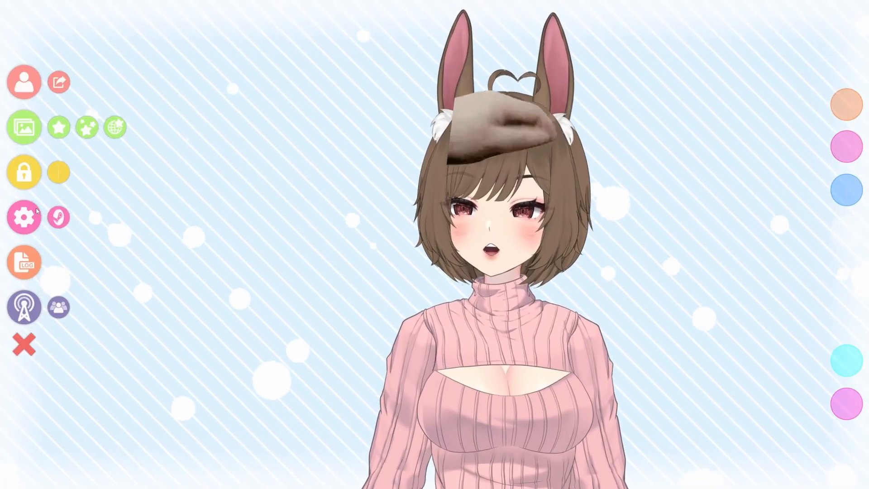
# Open the hotkey settings, add a new hotkey and name it Pat test
pyautogui.click(36, 209)
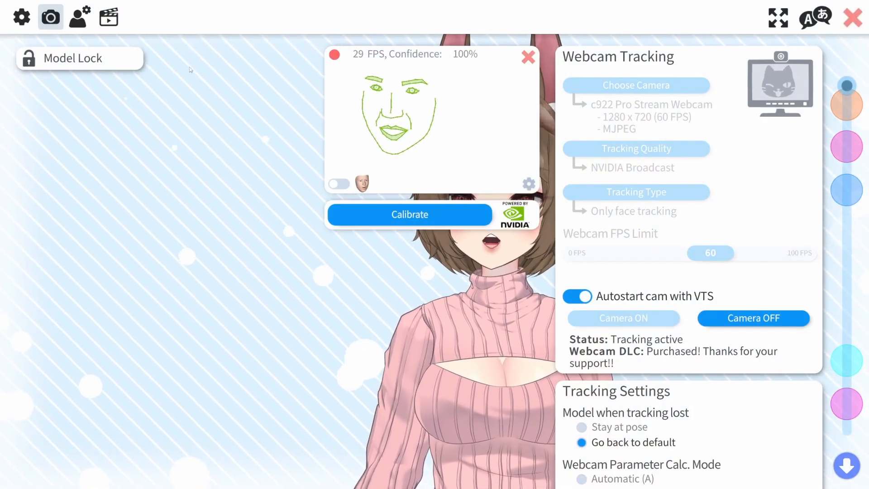
pyautogui.click(109, 16)
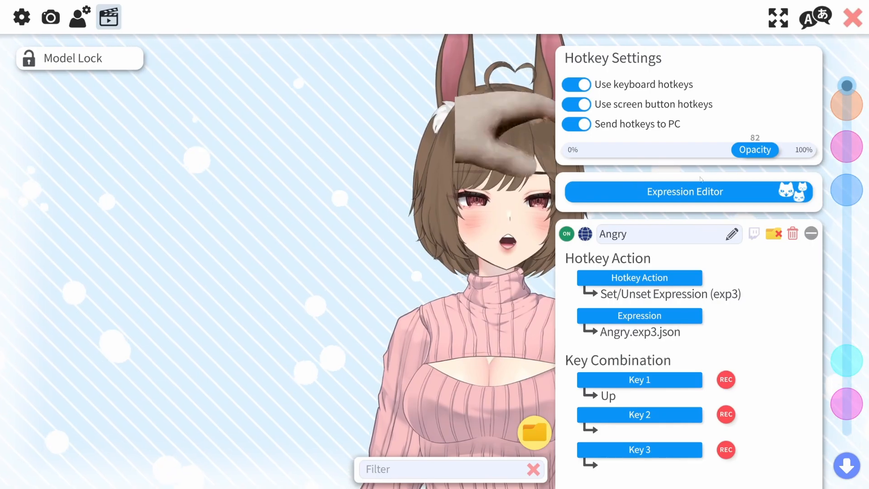
pyautogui.moveTo(847, 85); pyautogui.dragTo(813, 38)
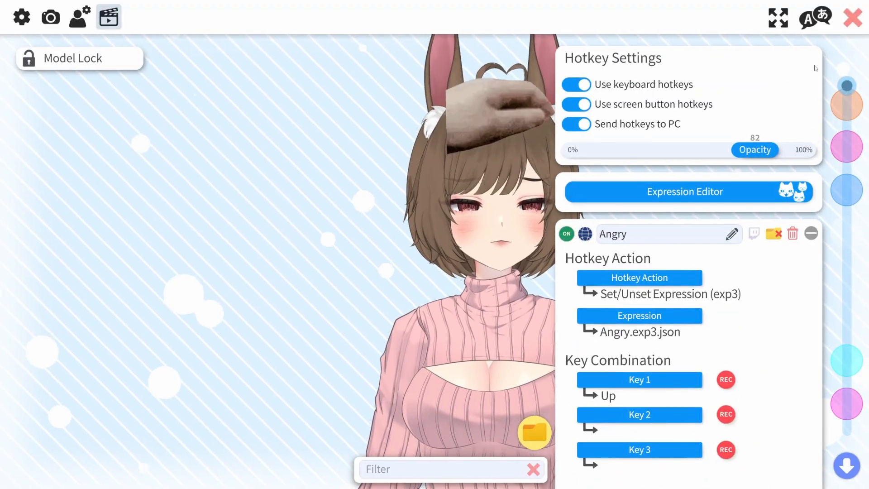
pyautogui.click(847, 465)
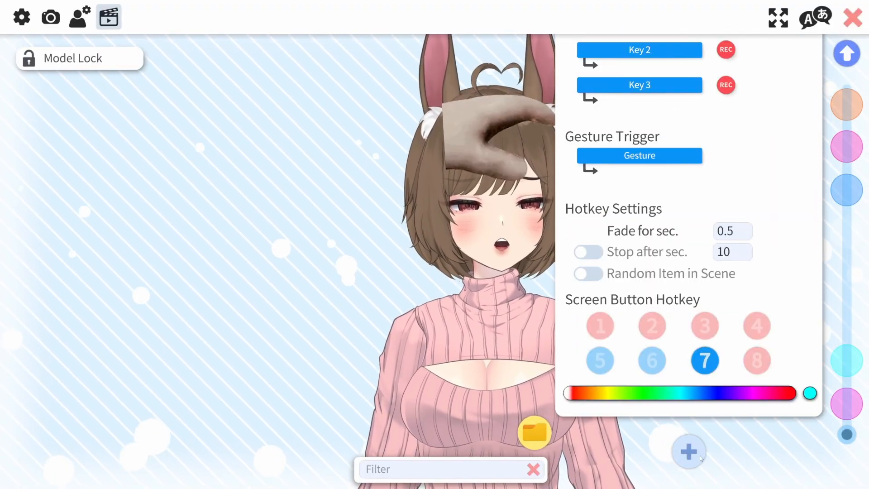
pyautogui.click(699, 455)
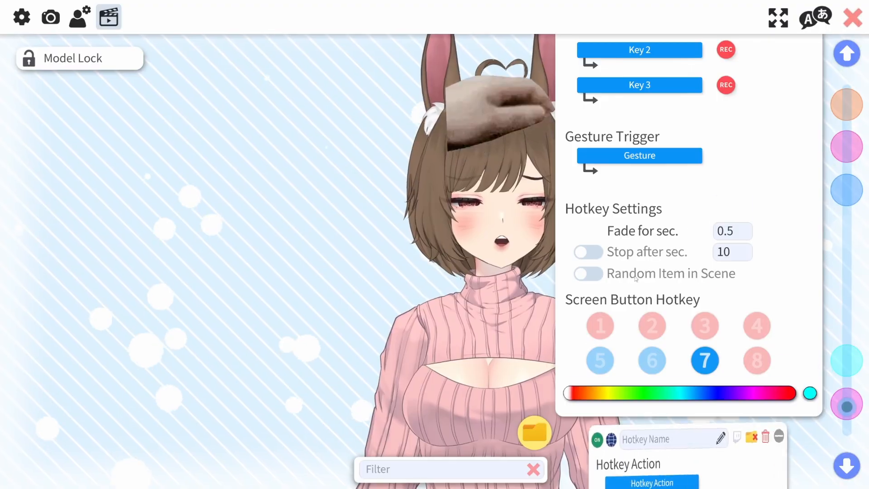
pyautogui.scroll(-5, 636, 277)
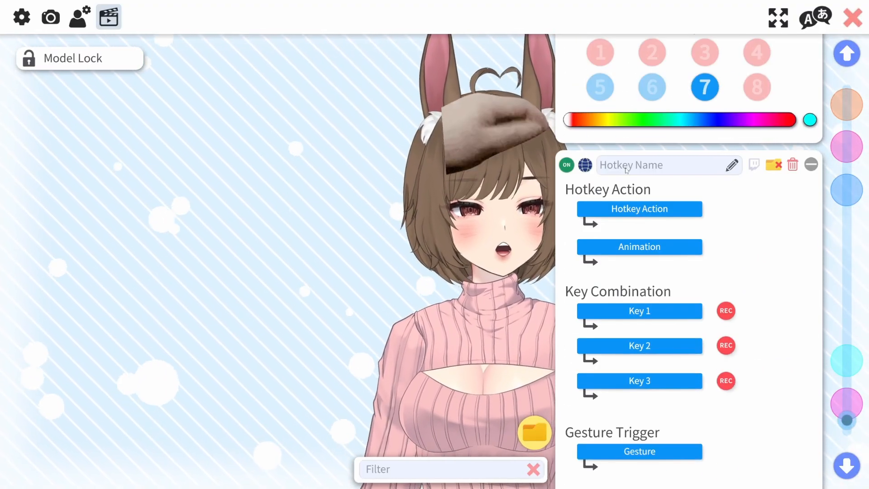
pyautogui.click(626, 170)
pyautogui.write('Pat test')
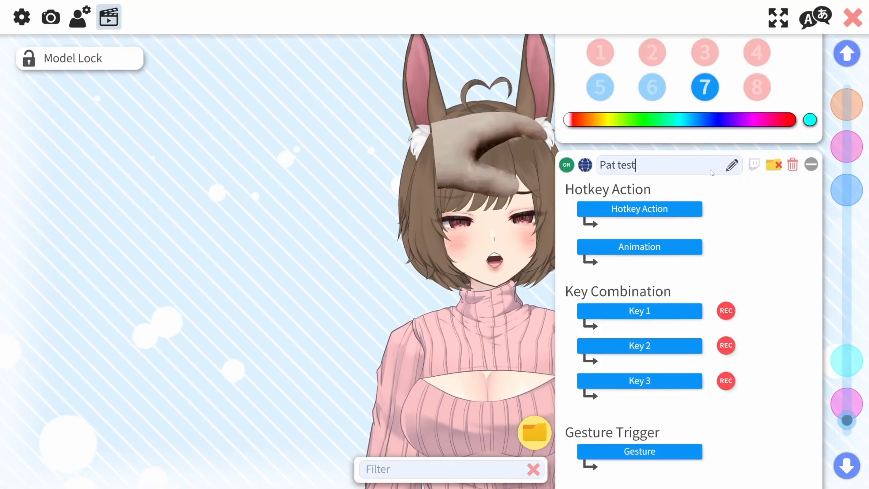
# Set the hotkey action to Toggle Item Scene with the Pat Test item scene
pyautogui.scroll(-1, 692, 254)
pyautogui.click(650, 156)
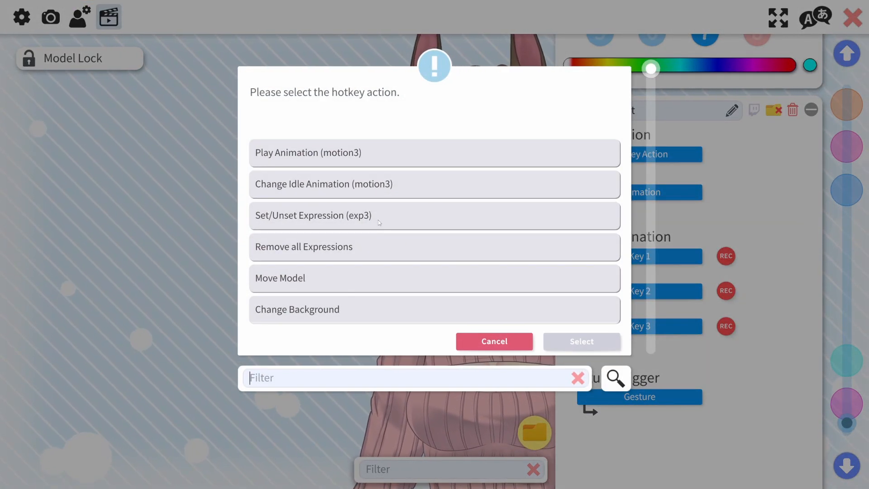
pyautogui.scroll(-5, 378, 221)
pyautogui.scroll(-3, 370, 256)
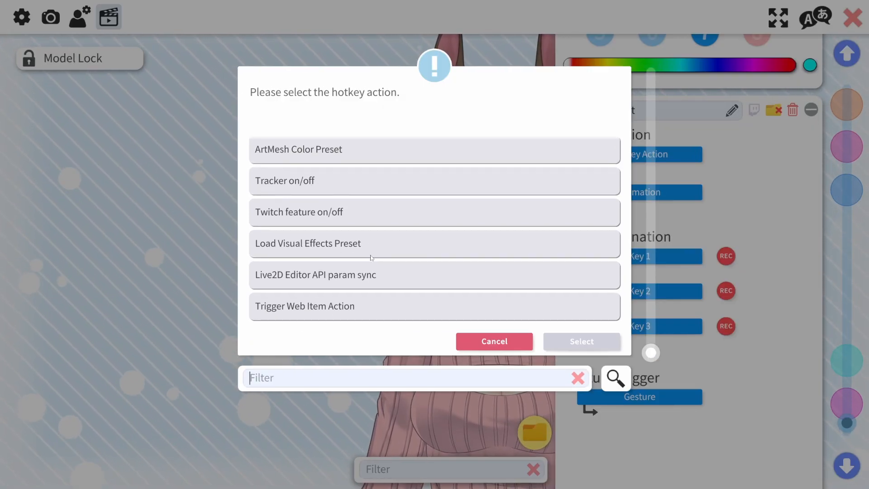
pyautogui.scroll(5, 405, 273)
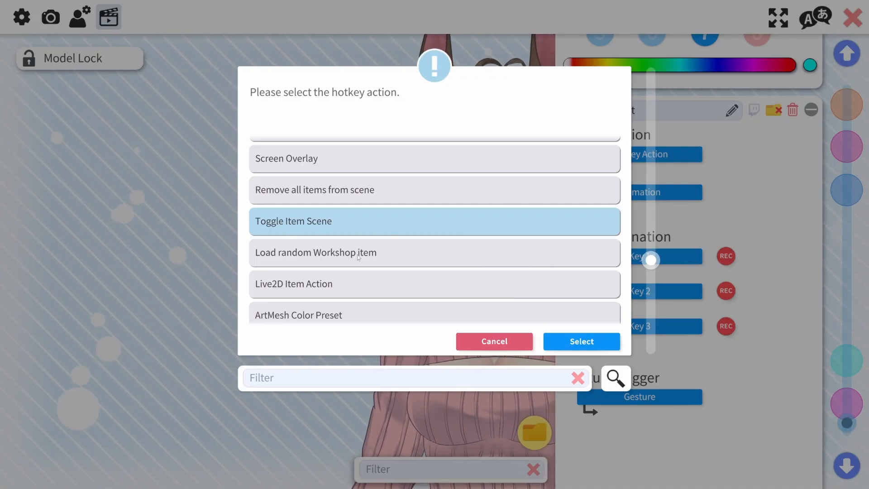
pyautogui.click(576, 335)
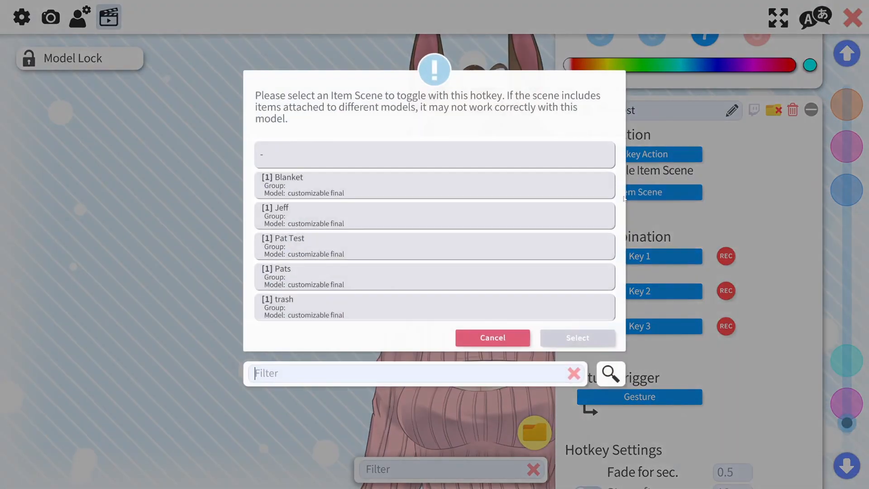
pyautogui.scroll(-1, 290, 213)
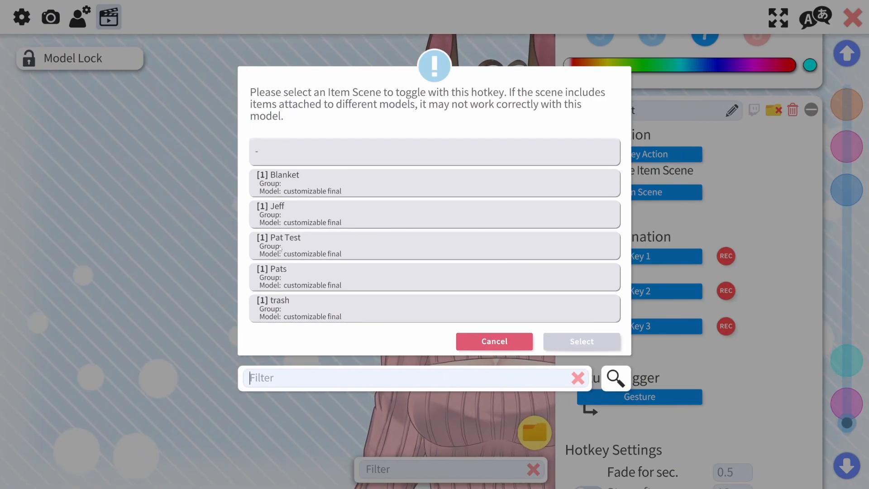
pyautogui.click(577, 342)
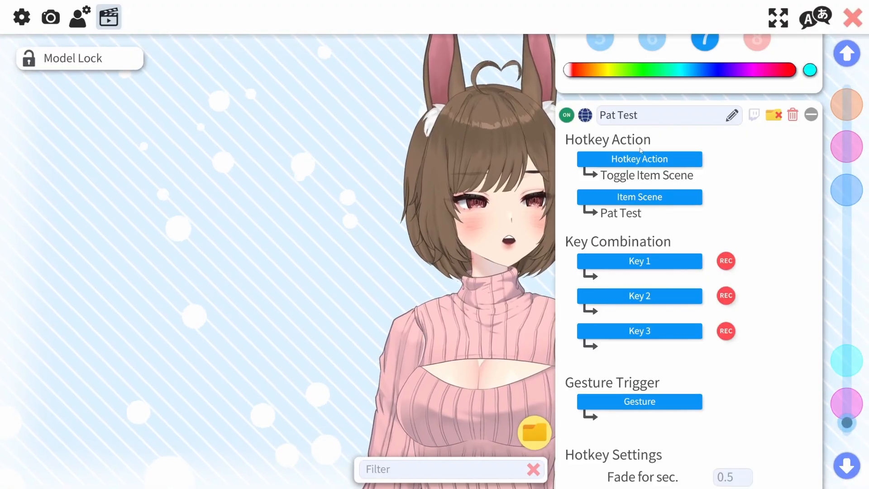
# Enable the hotkey's Stop after sec. option and set it to 5 seconds
pyautogui.scroll(-1, 666, 329)
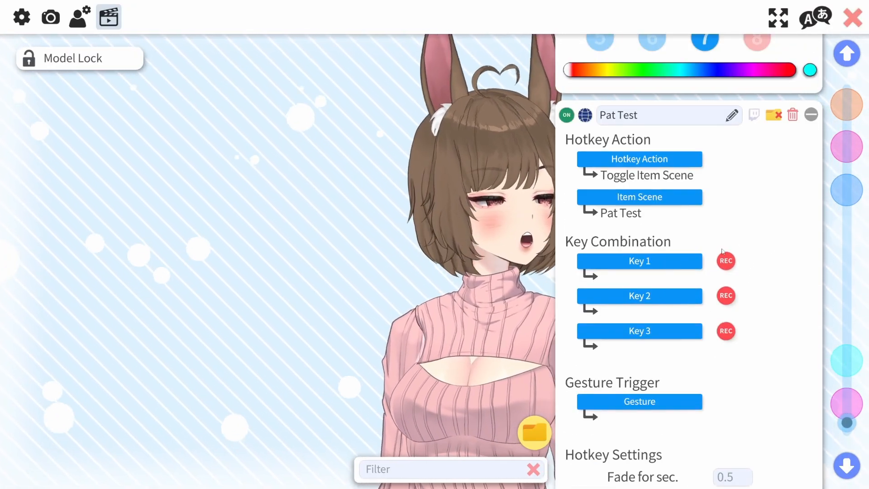
pyautogui.scroll(-2, 723, 252)
pyautogui.scroll(-3, 723, 252)
pyautogui.click(588, 360)
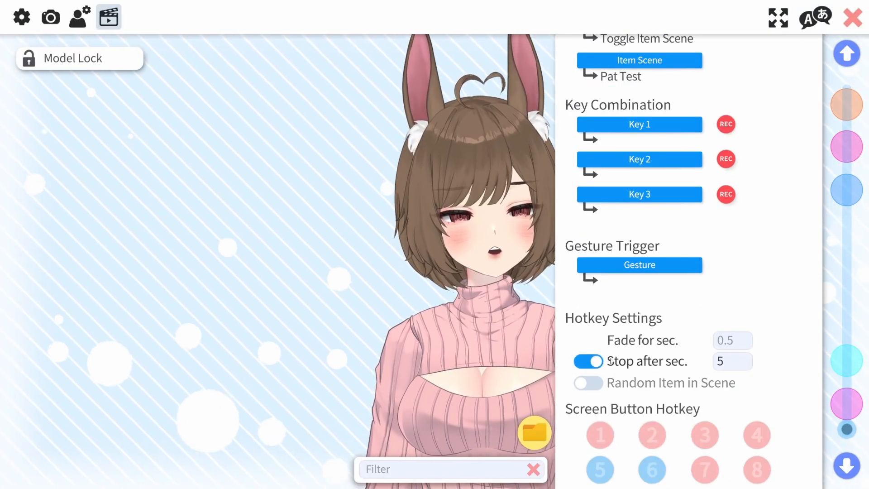
pyautogui.click(736, 364)
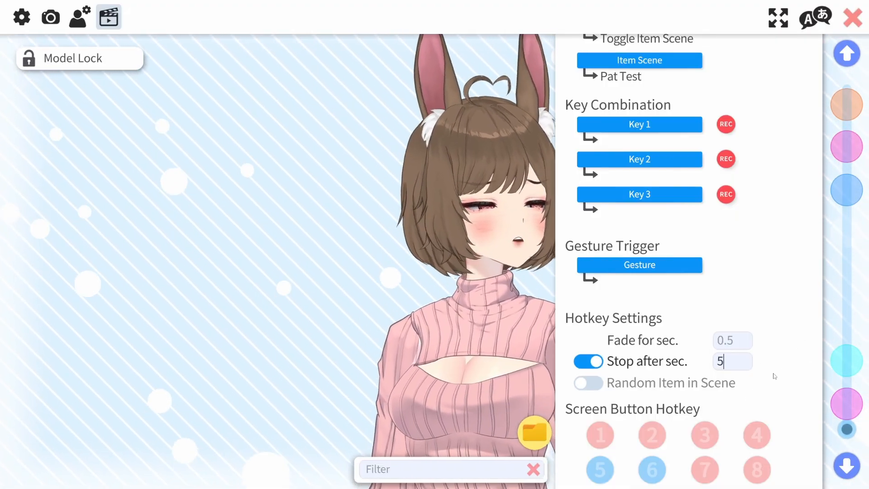
# Scroll through the Pat test hotkey's settings to review them
pyautogui.scroll(5, 774, 376)
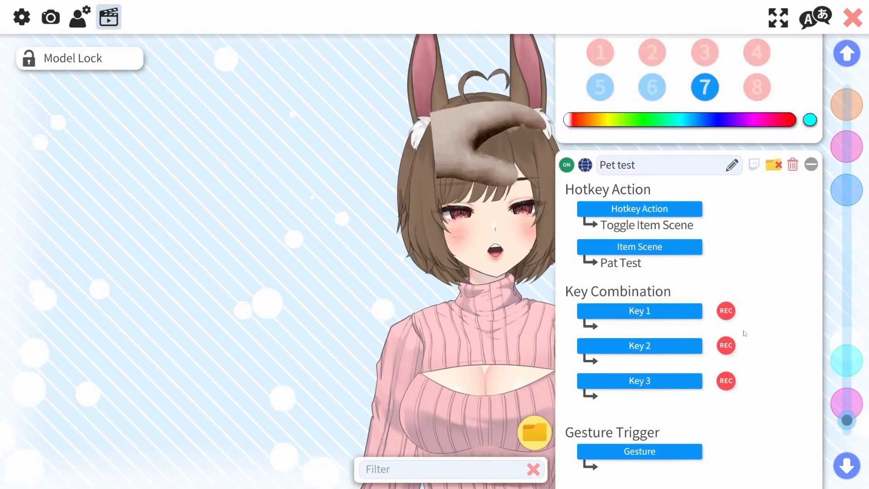
pyautogui.scroll(-1, 716, 312)
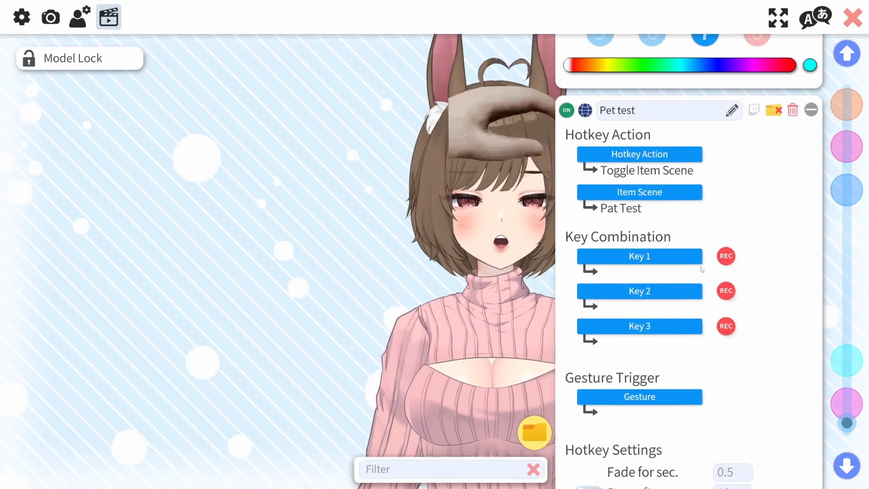
pyautogui.scroll(-2, 686, 259)
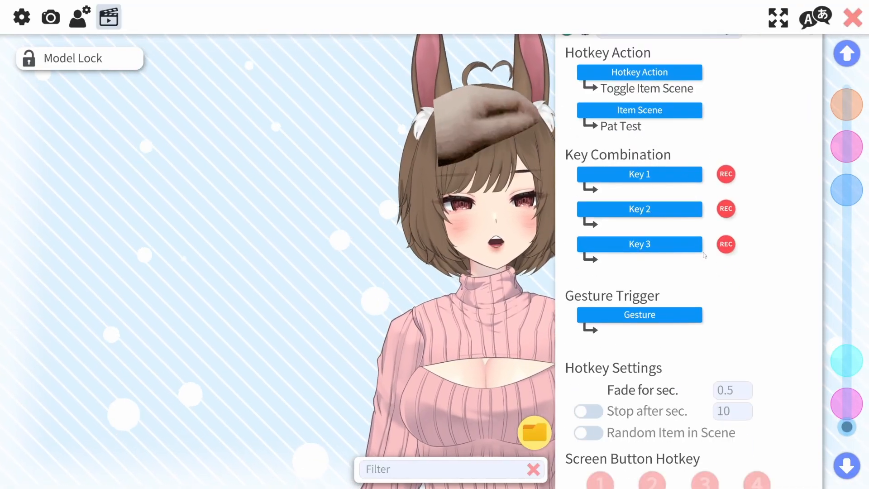
pyautogui.scroll(-2, 699, 238)
pyautogui.scroll(4, 634, 159)
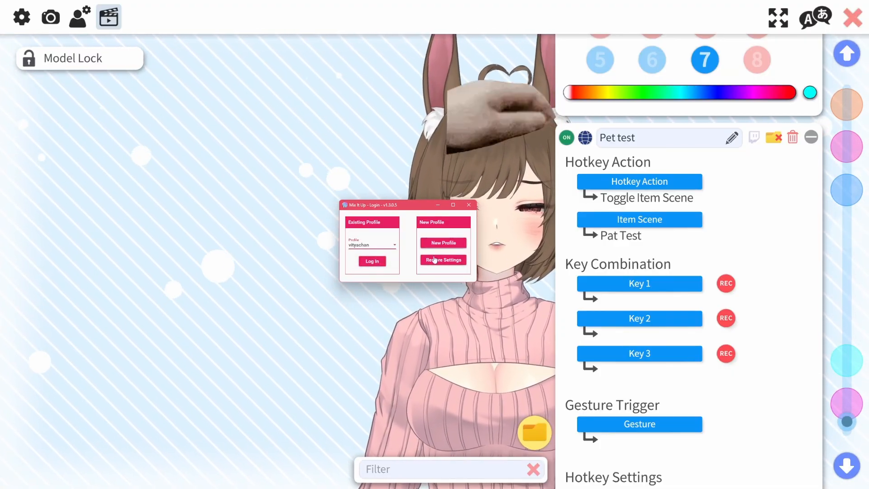
# Log into Mix It Up with the existing profile and open its Services page
pyautogui.click(372, 261)
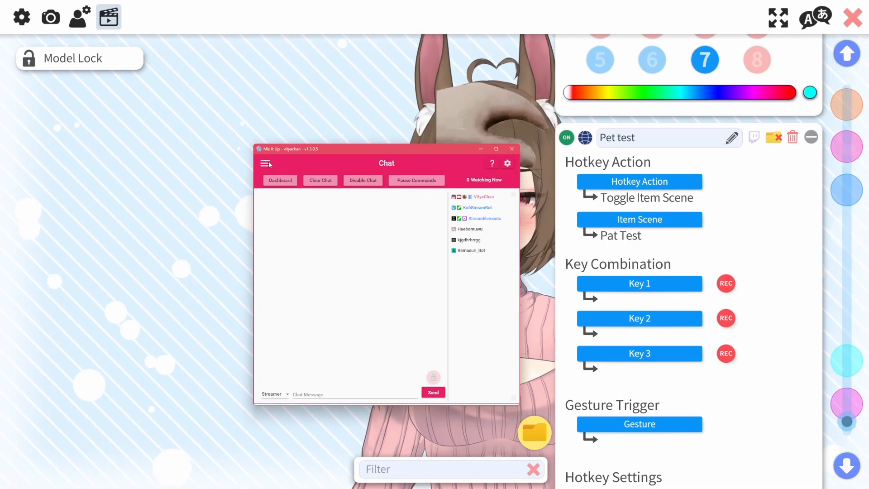
pyautogui.click(265, 163)
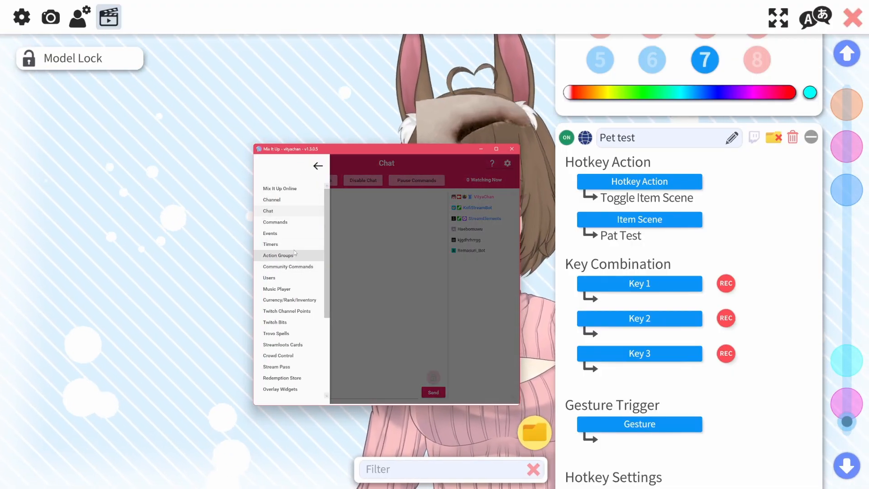
pyautogui.scroll(-5, 294, 253)
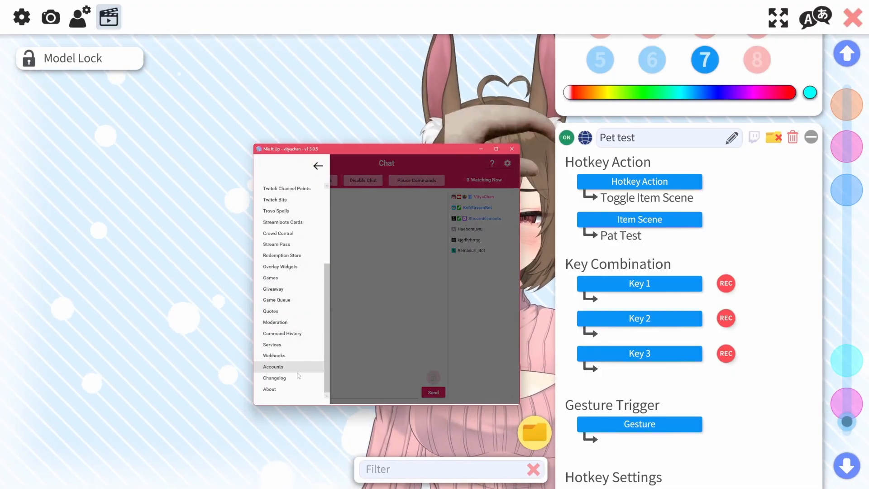
pyautogui.click(274, 345)
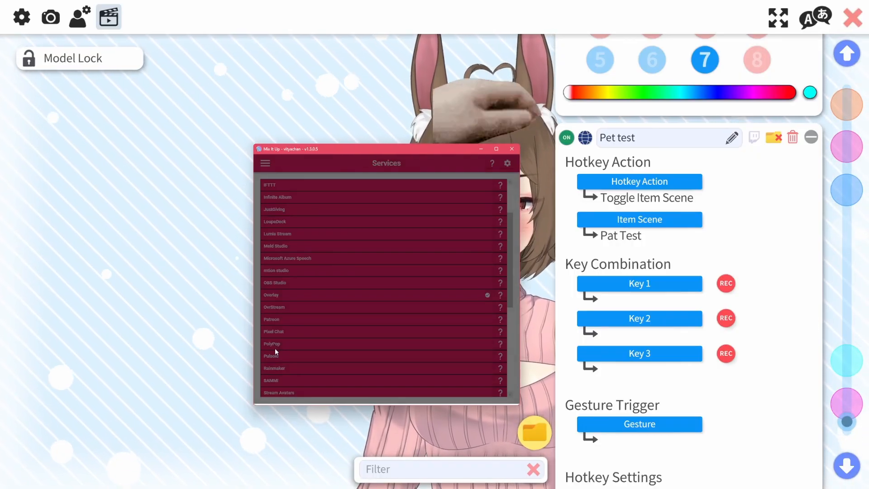
# Expand the VTube Studio service entry to check its connection and move the window aside
pyautogui.scroll(-10, 363, 295)
pyautogui.click(297, 364)
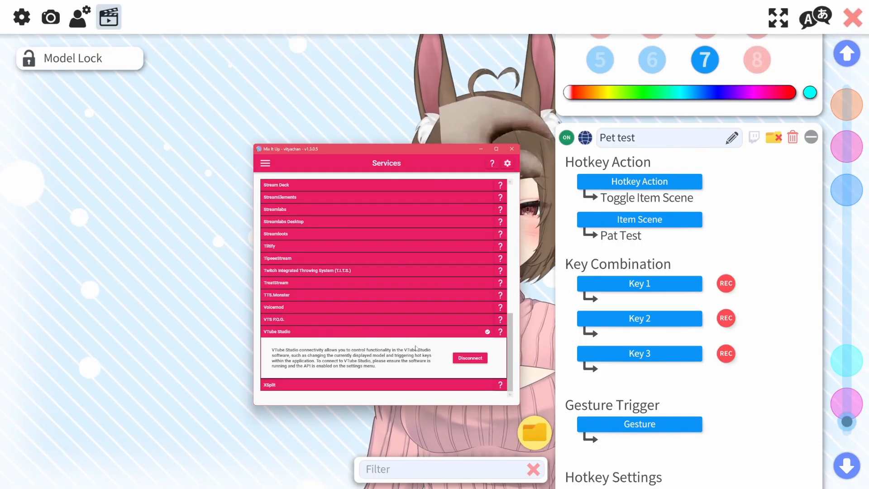
pyautogui.moveTo(406, 149); pyautogui.dragTo(298, 132)
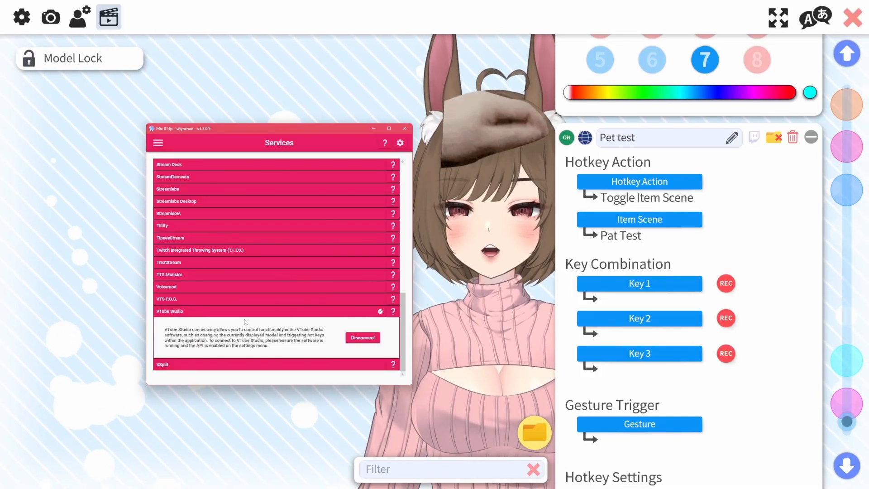
# Browse the Mix It Up Services list
pyautogui.click(264, 311)
pyautogui.scroll(3, 276, 234)
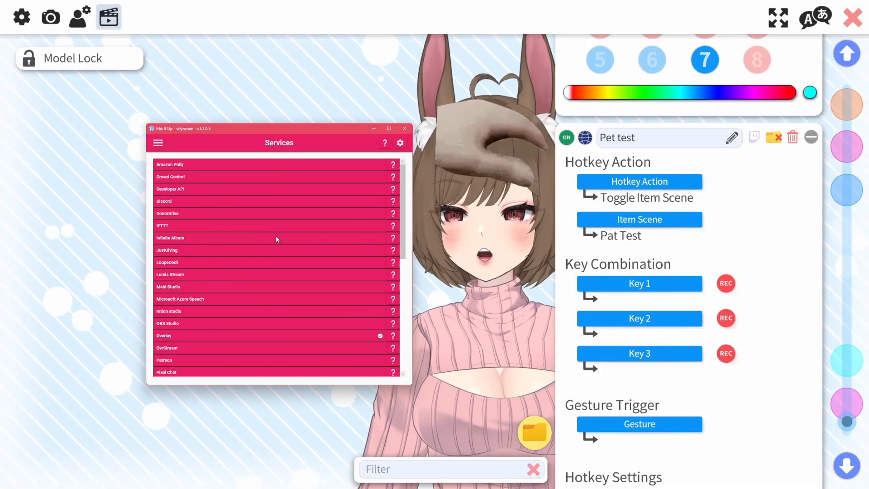
pyautogui.scroll(-2, 240, 299)
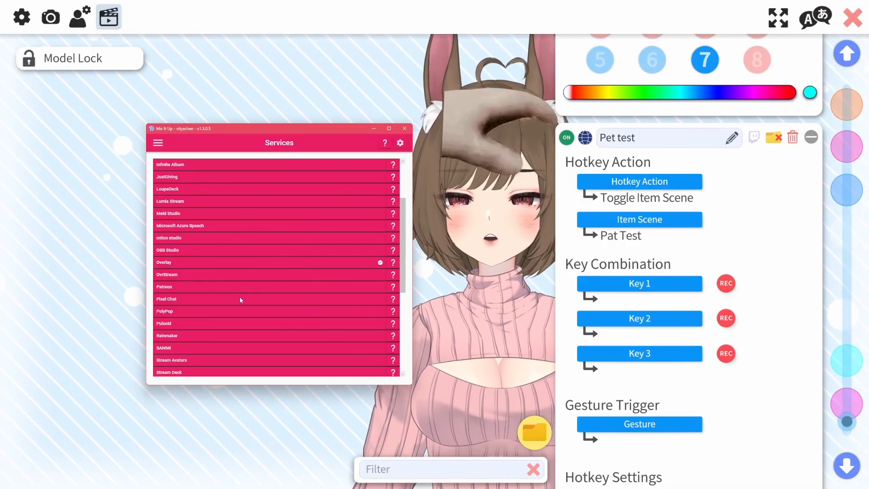
pyautogui.click(244, 299)
pyautogui.click(244, 299)
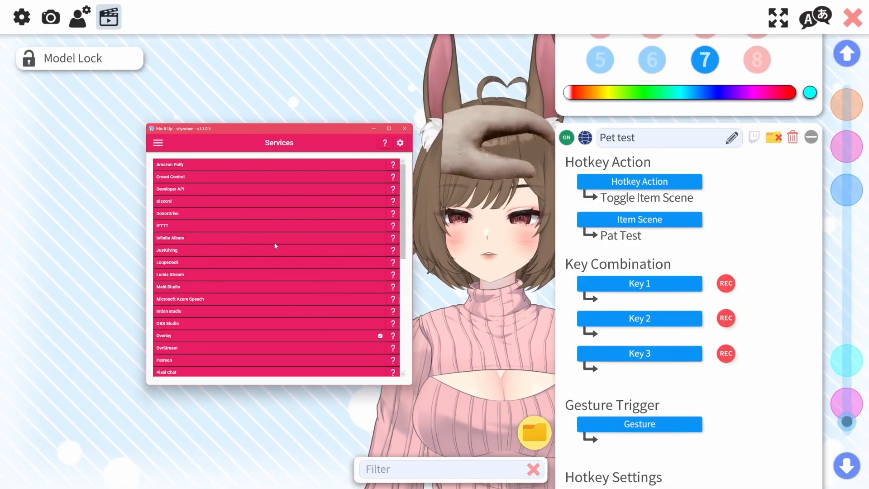
pyautogui.scroll(-5, 181, 254)
pyautogui.scroll(5, 211, 311)
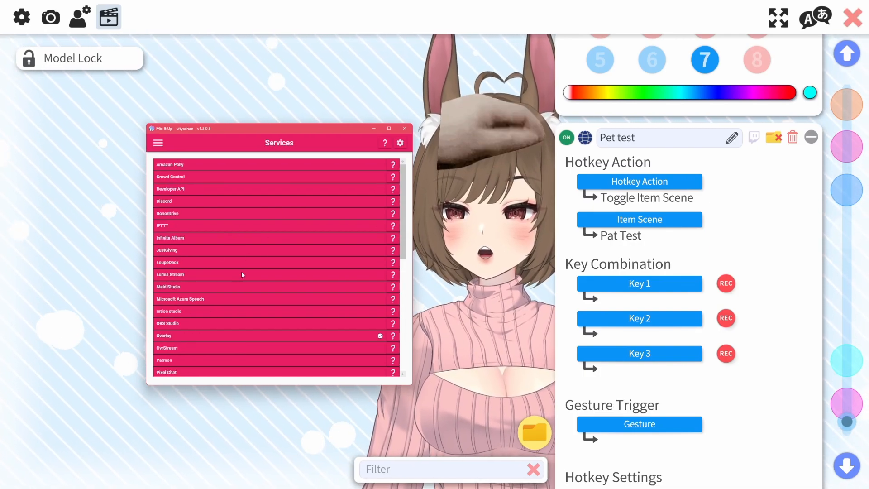
pyautogui.scroll(-2, 279, 237)
pyautogui.scroll(-3, 229, 314)
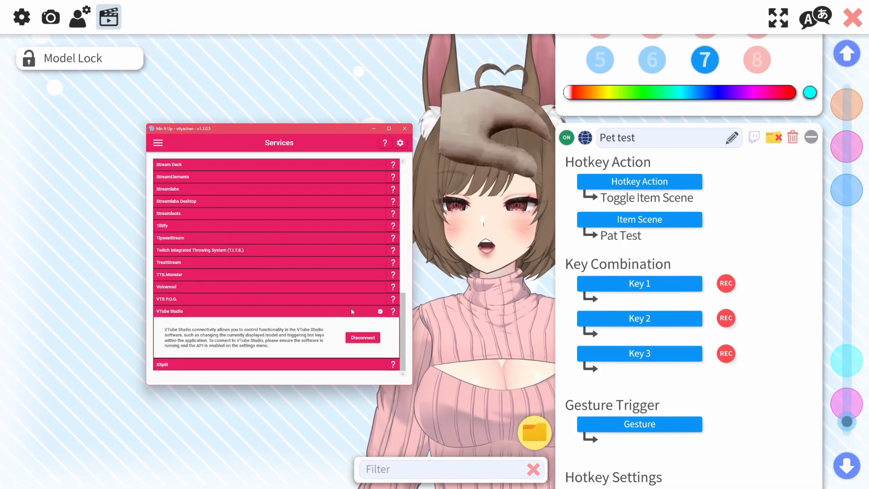
pyautogui.scroll(7, 208, 270)
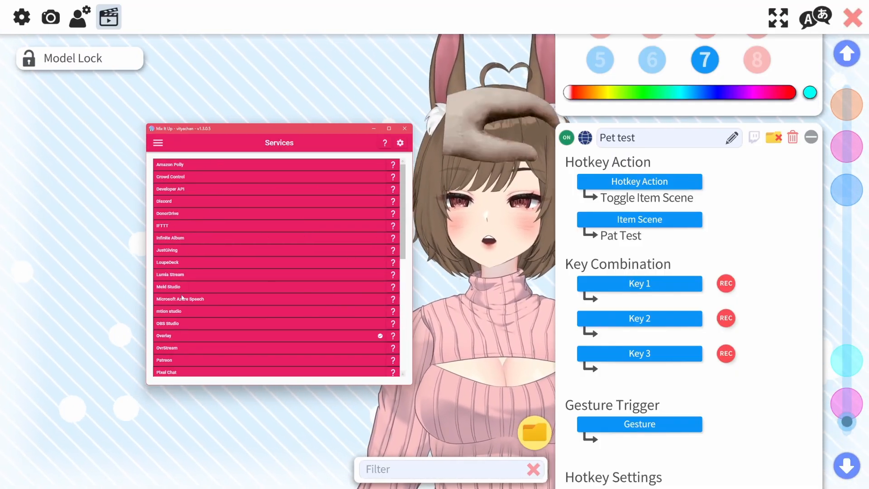
# Open the Twitch Channel Points page in Mix It Up and test-run the existing Head pat reward command
pyautogui.click(158, 142)
pyautogui.scroll(5, 199, 254)
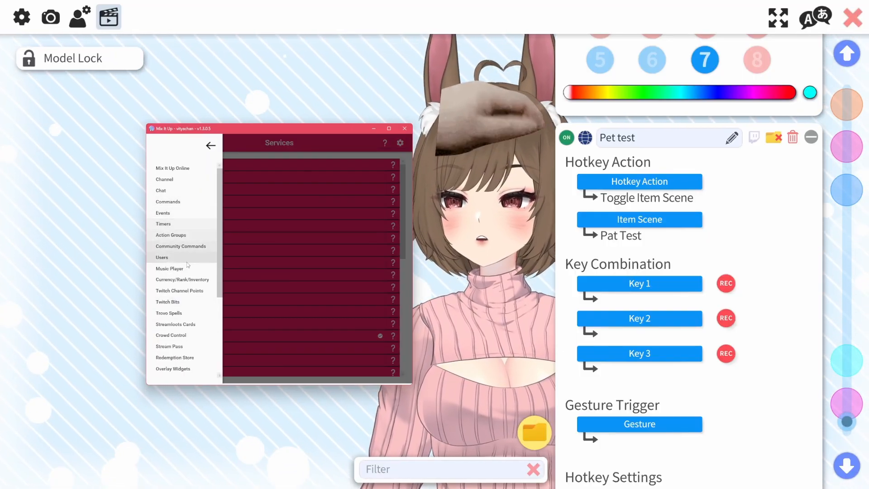
pyautogui.scroll(-1, 195, 222)
pyautogui.scroll(-1, 186, 281)
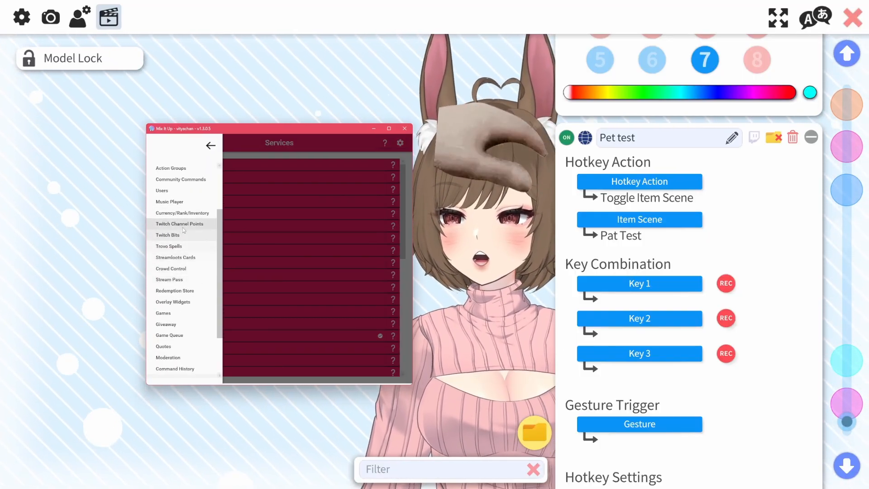
pyautogui.click(184, 224)
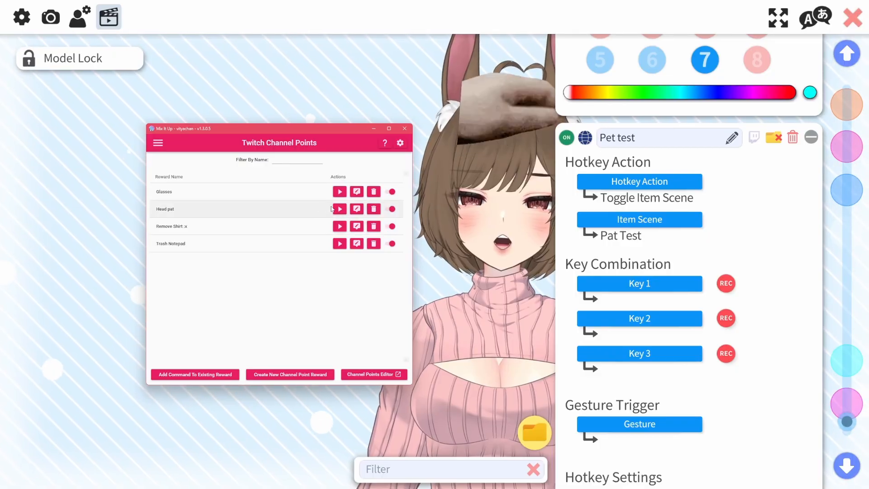
pyautogui.click(340, 209)
pyautogui.click(240, 312)
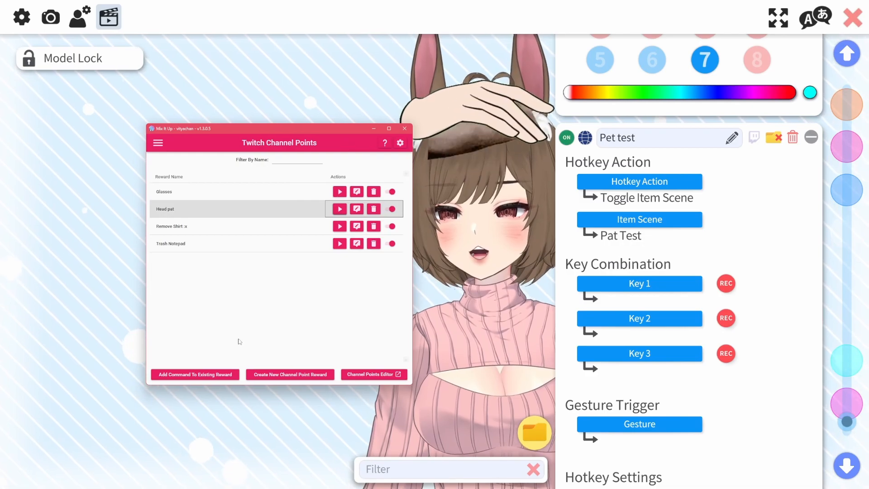
# Create a new channel point reward named Head pat test
pyautogui.moveTo(259, 135); pyautogui.dragTo(294, 125)
pyautogui.click(333, 363)
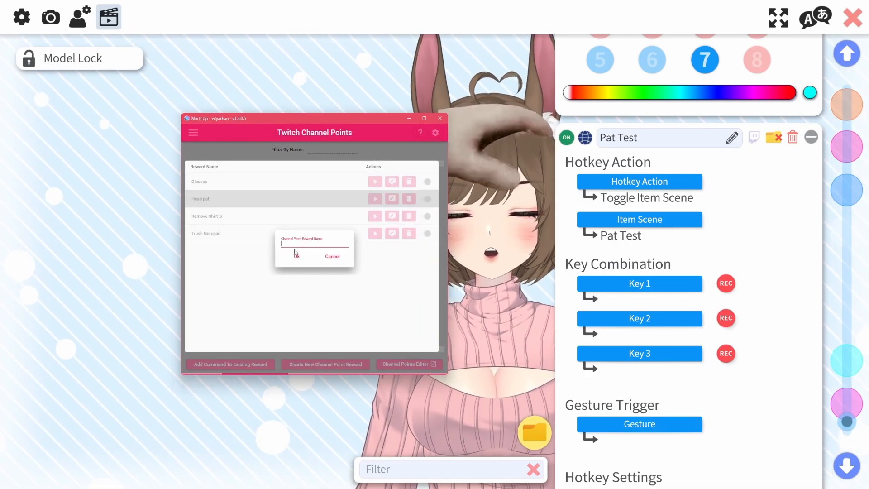
pyautogui.write('Head pa')
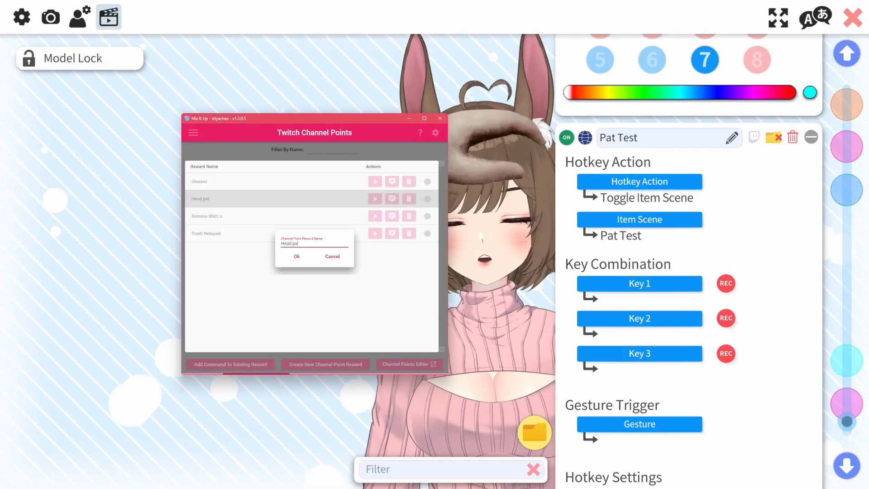
pyautogui.write('t test')
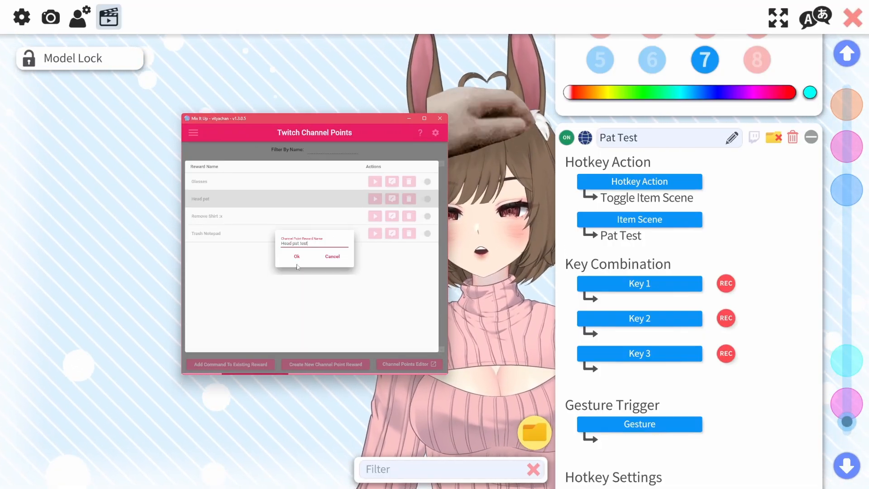
pyautogui.click(297, 256)
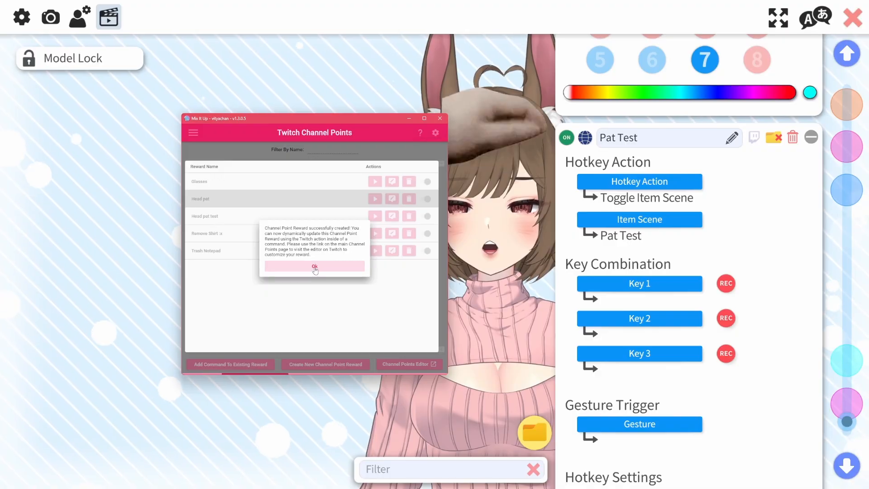
pyautogui.click(315, 267)
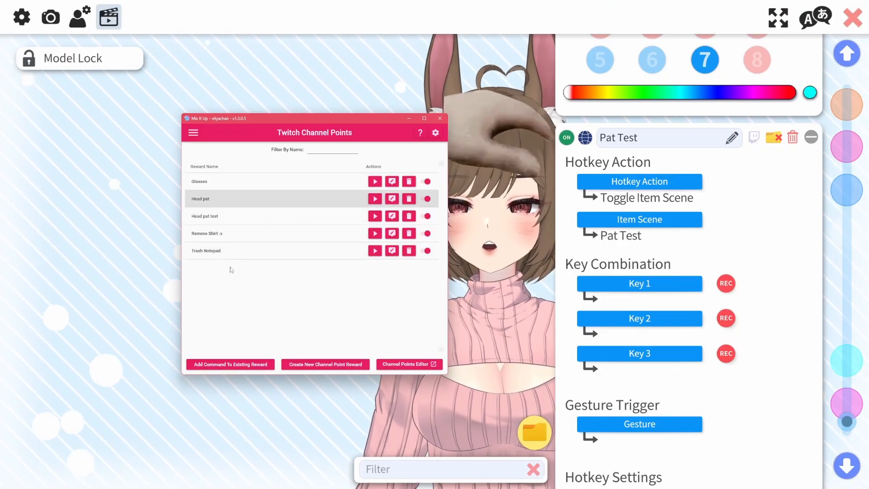
# Open the Head pat test command and set its VTube Studio action to Run Hot Key on model CustomVT-Web
pyautogui.click(235, 217)
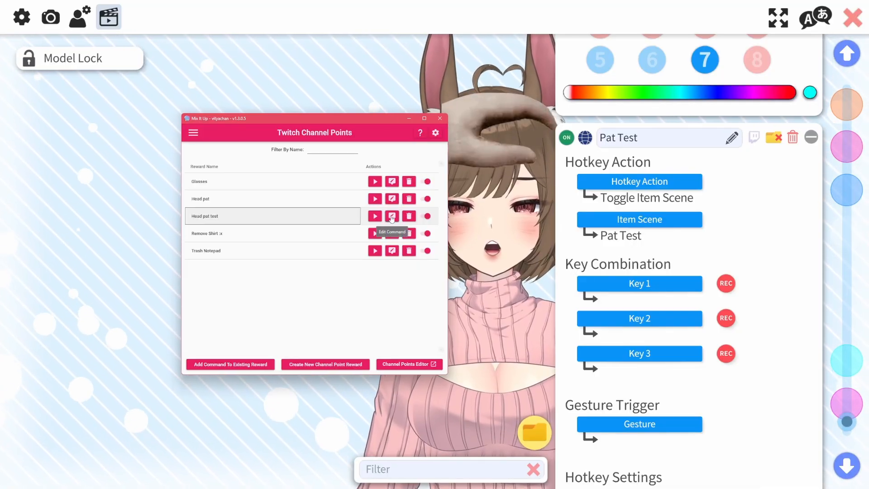
pyautogui.moveTo(386, 152); pyautogui.dragTo(274, 186)
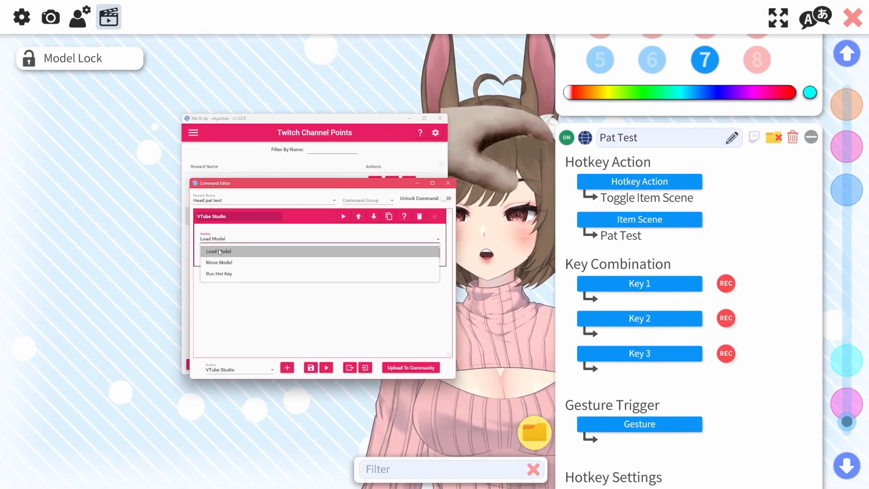
pyautogui.click(230, 274)
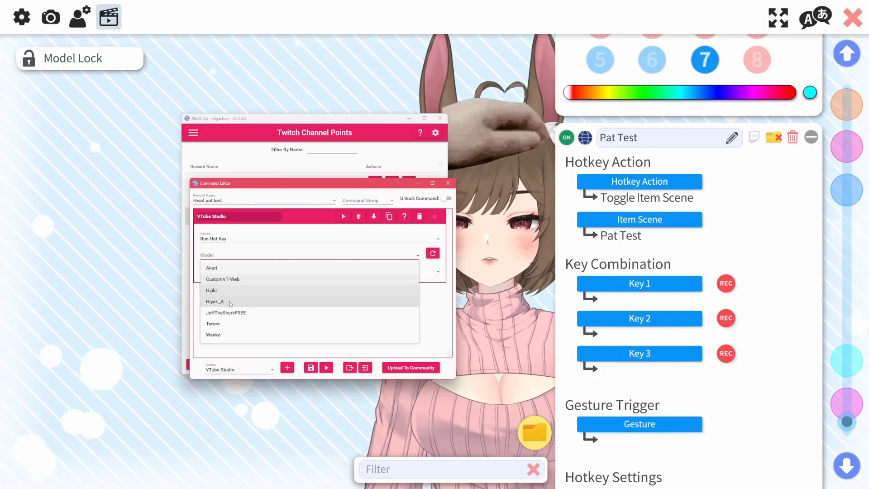
pyautogui.click(235, 280)
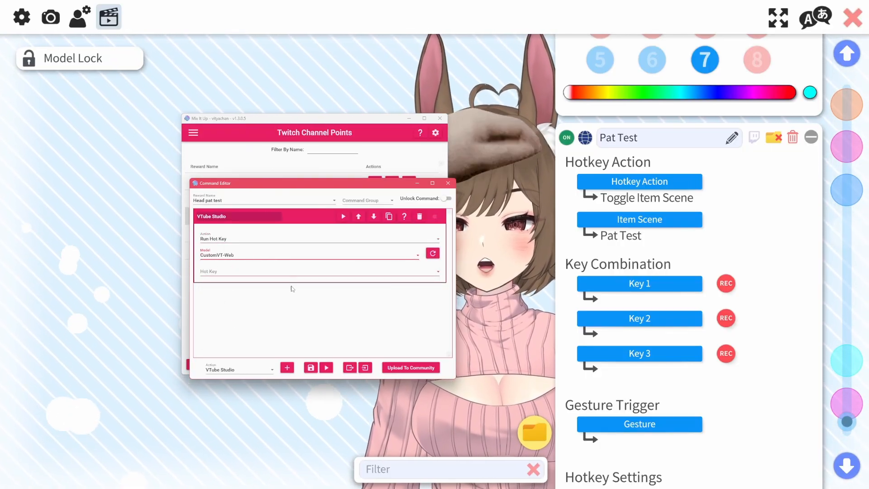
# Select the Pat Test hotkey for the action and save the command
pyautogui.click(221, 273)
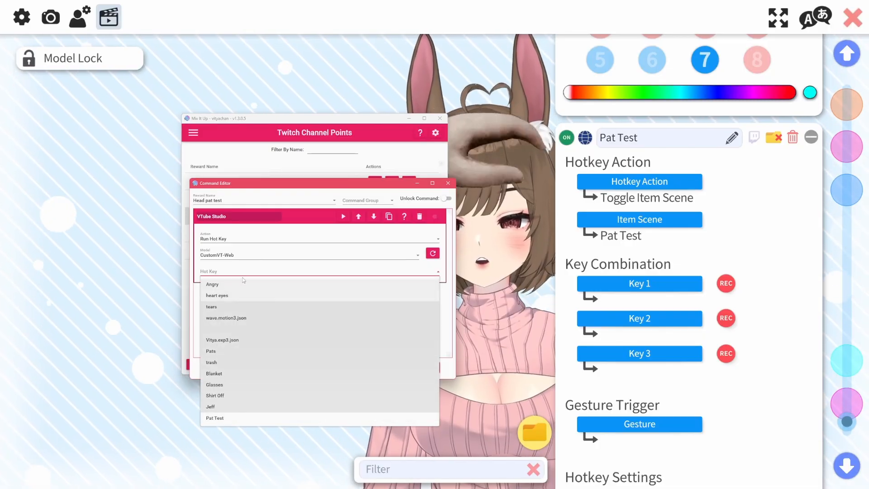
pyautogui.click(268, 333)
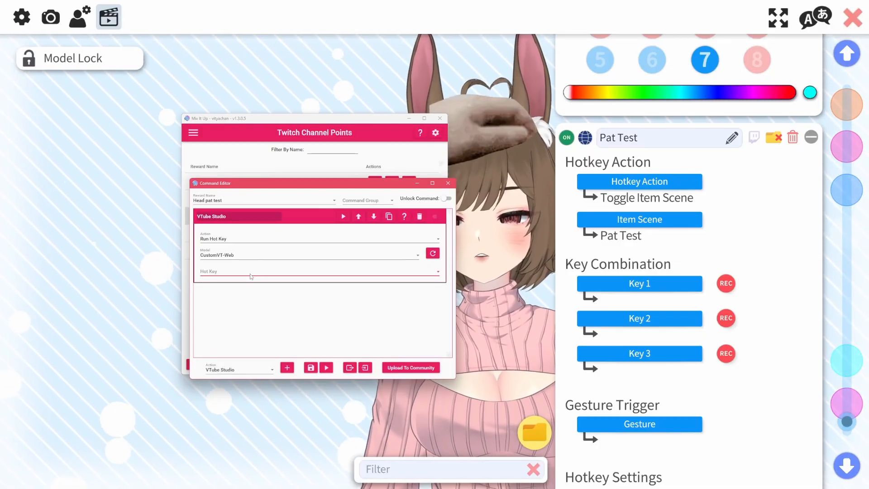
pyautogui.click(251, 275)
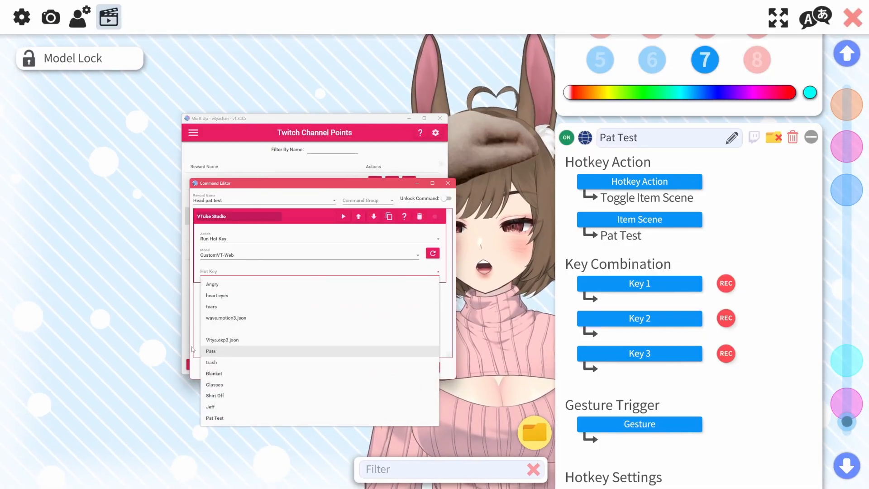
pyautogui.click(217, 417)
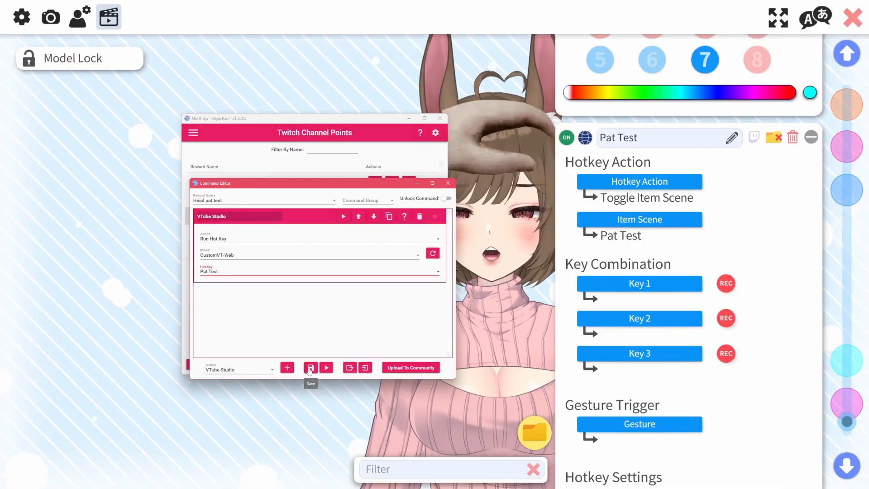
pyautogui.click(310, 368)
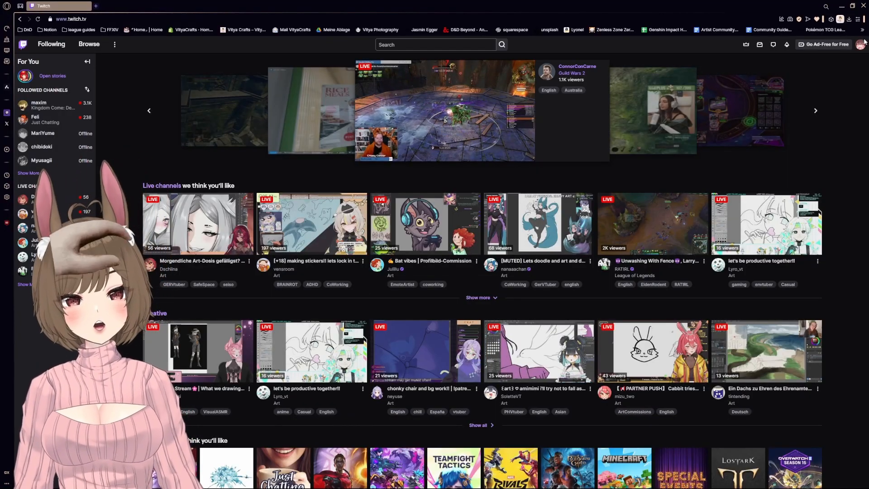
# Switch to Twitch in the browser and open the Creator Dashboard's Manage Power-ups & Channel Points page to review custom rewards
pyautogui.click(860, 45)
pyautogui.click(832, 94)
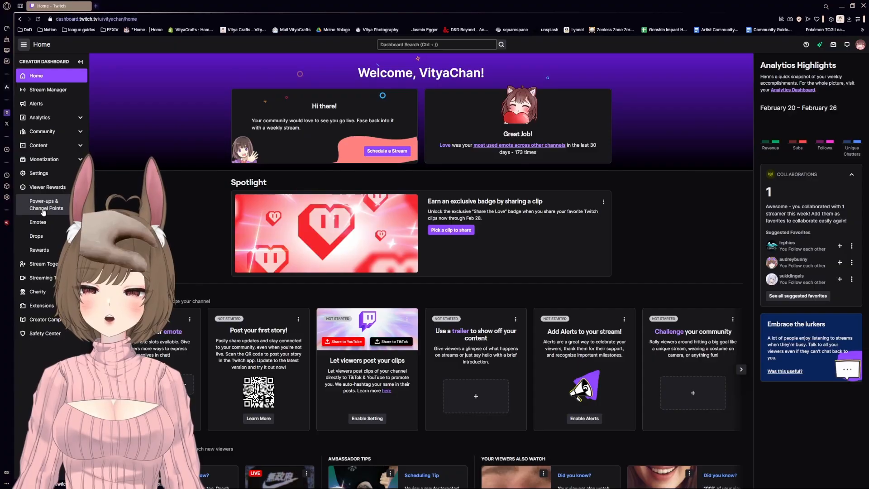
pyautogui.click(44, 209)
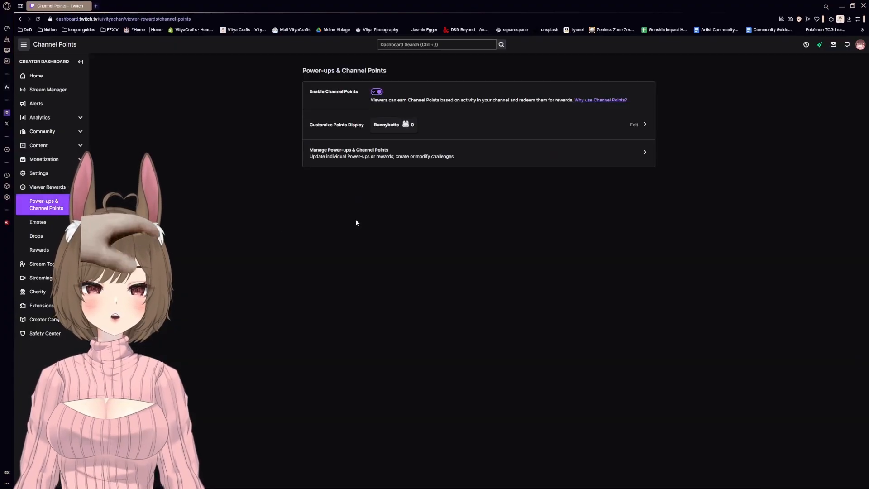
pyautogui.click(434, 154)
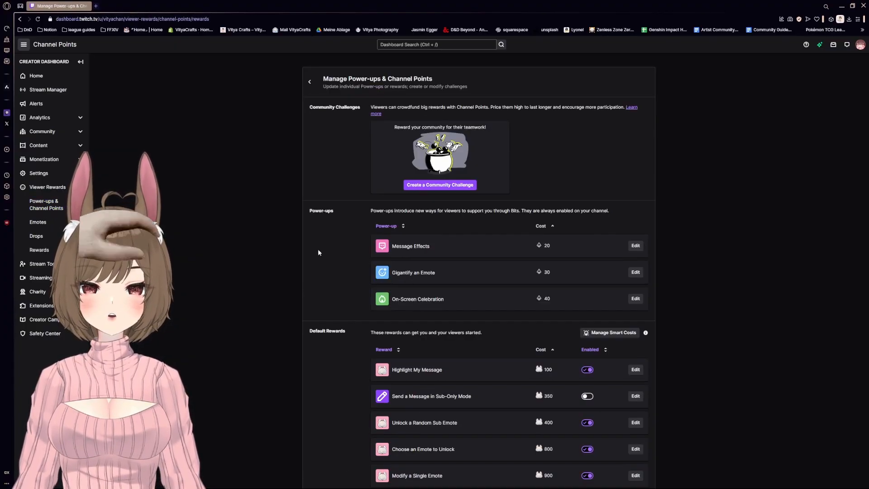
pyautogui.scroll(-7, 456, 207)
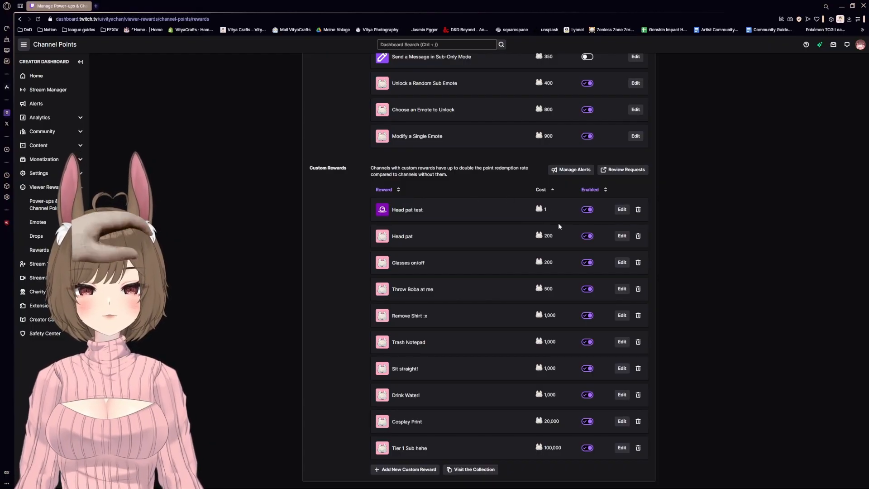
# Edit the Head pat test reward, setting its cost to 500 and description to Pat my head, and save it
pyautogui.click(622, 209)
pyautogui.scroll(-3, 408, 334)
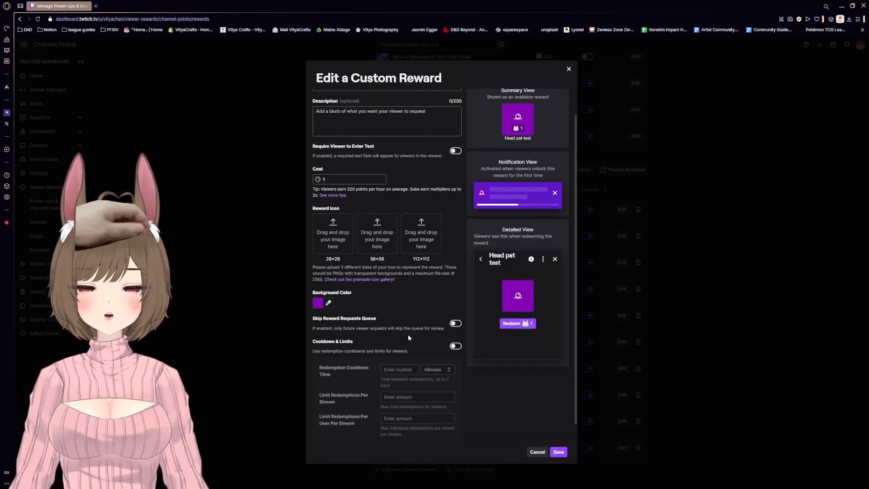
pyautogui.scroll(3, 498, 340)
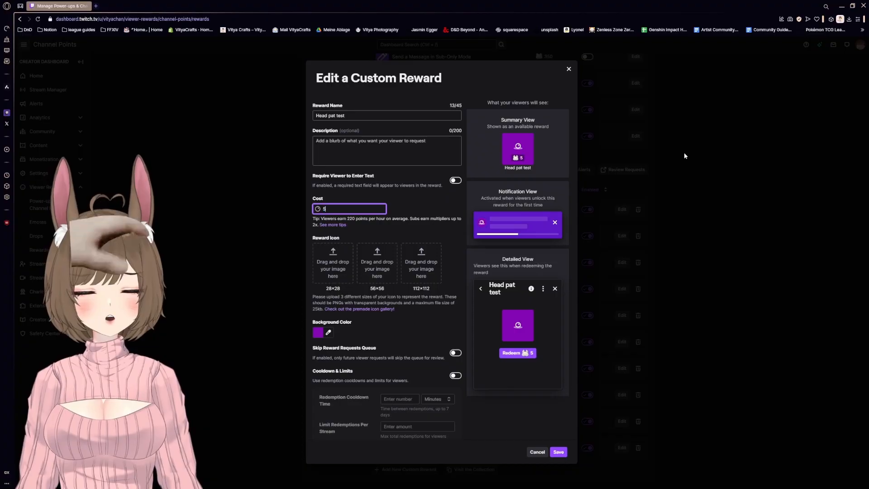
pyautogui.click(361, 116)
pyautogui.click(372, 146)
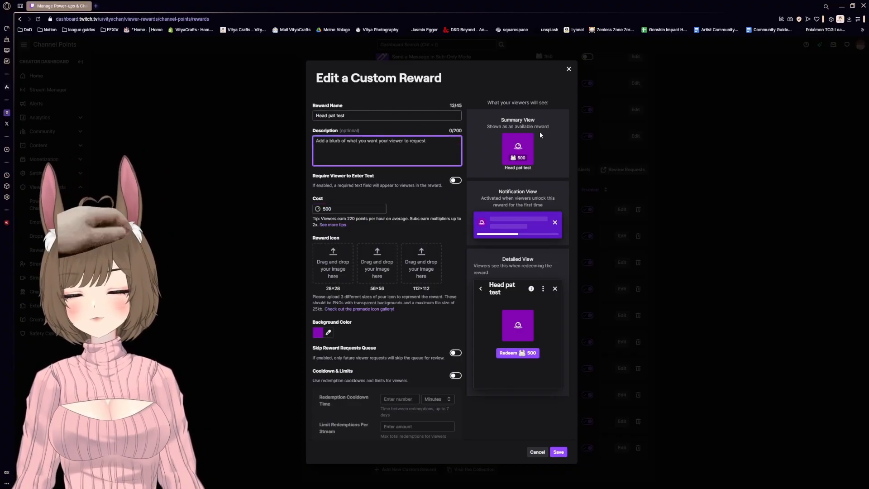
pyautogui.write('Pat my head')
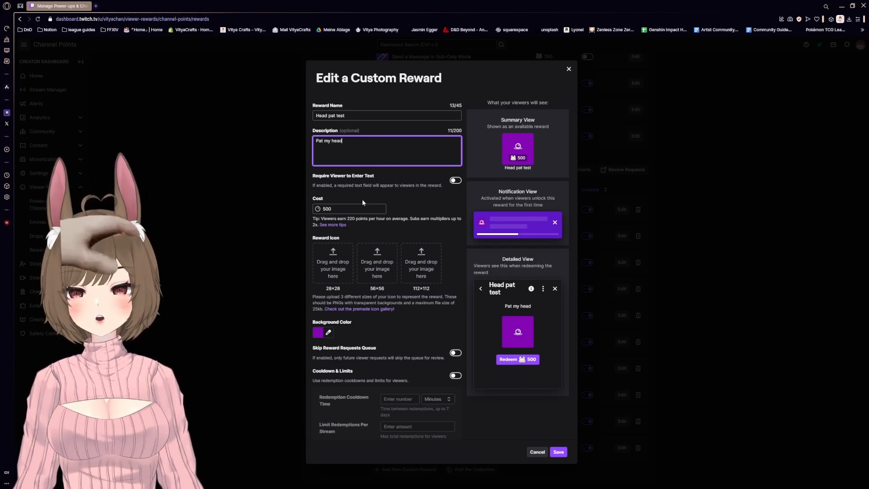
pyautogui.scroll(-1, 343, 225)
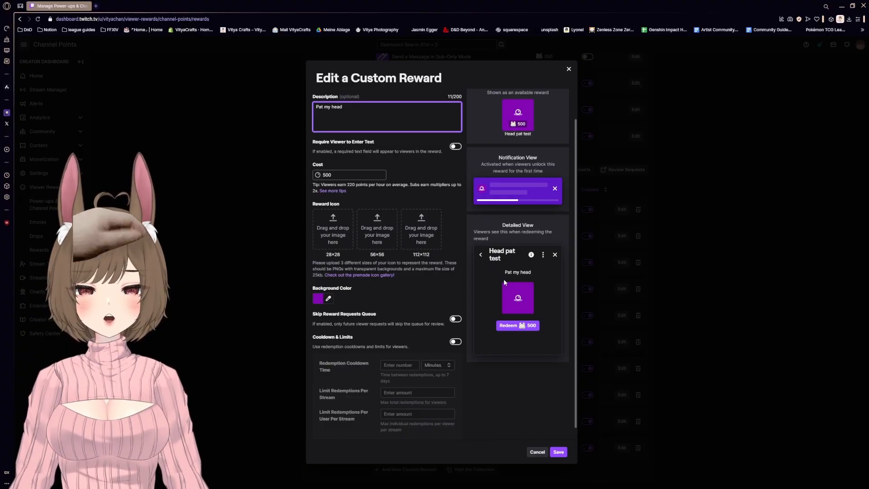
pyautogui.click(557, 451)
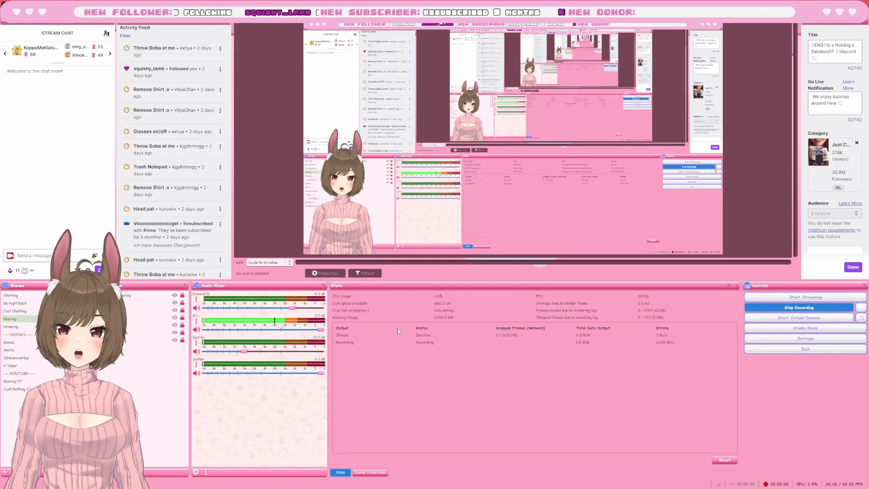
# Switch to Mix It Up and copy the Default overlay endpoint URL from its Overlays settings
pyautogui.moveTo(289, 488)
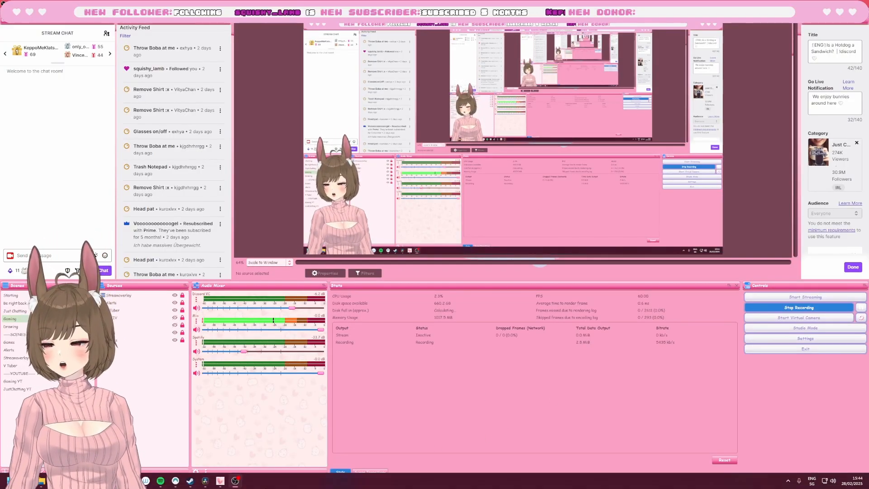
pyautogui.moveTo(42, 480)
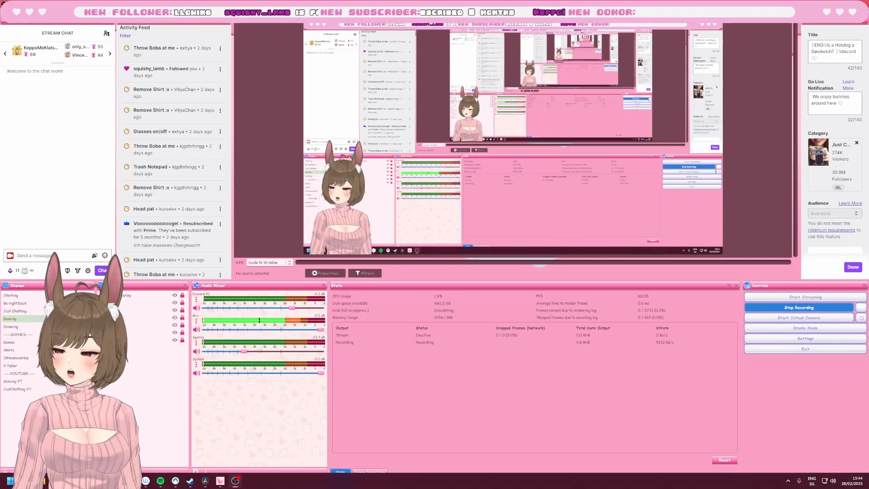
pyautogui.click(205, 481)
pyautogui.moveTo(512, 162); pyautogui.dragTo(481, 180)
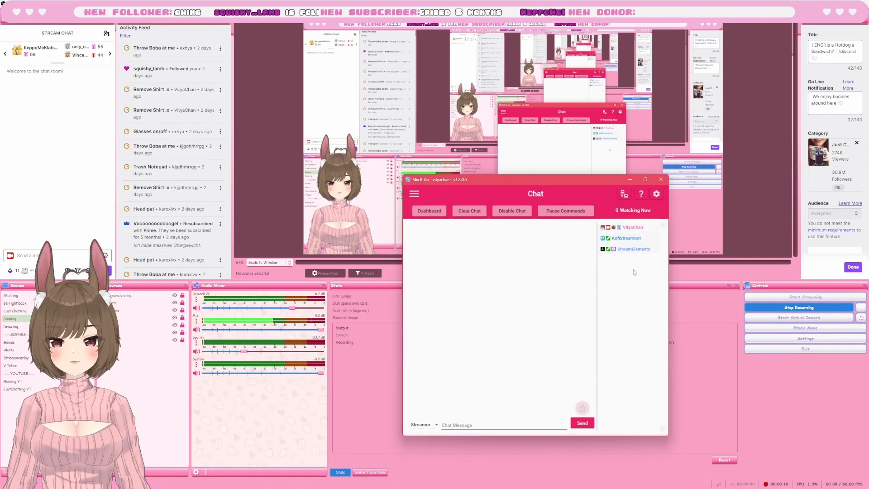
pyautogui.click(657, 195)
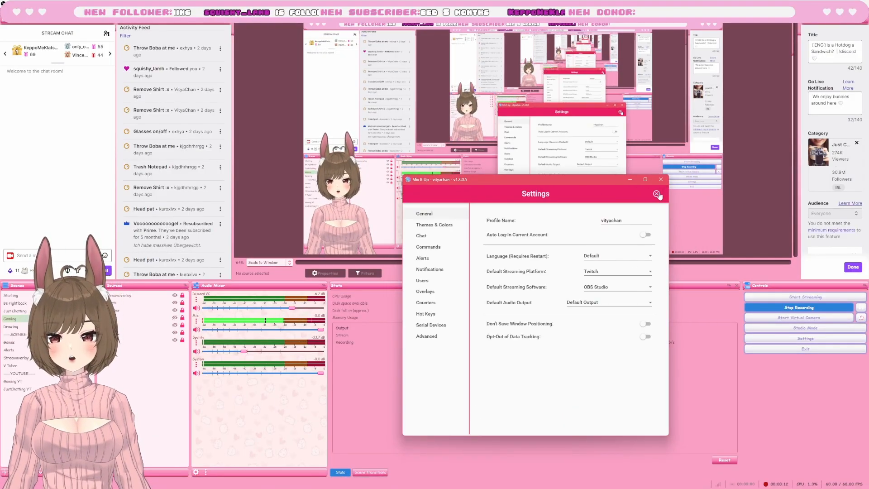
pyautogui.click(426, 291)
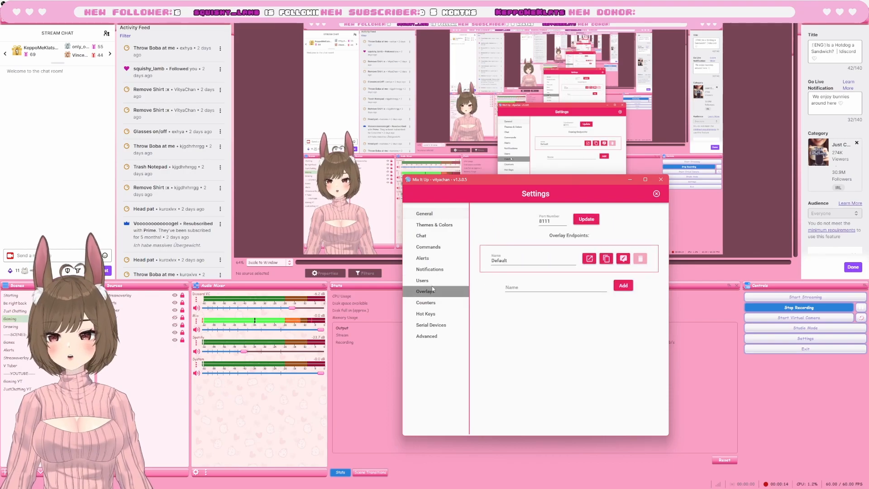
pyautogui.click(607, 260)
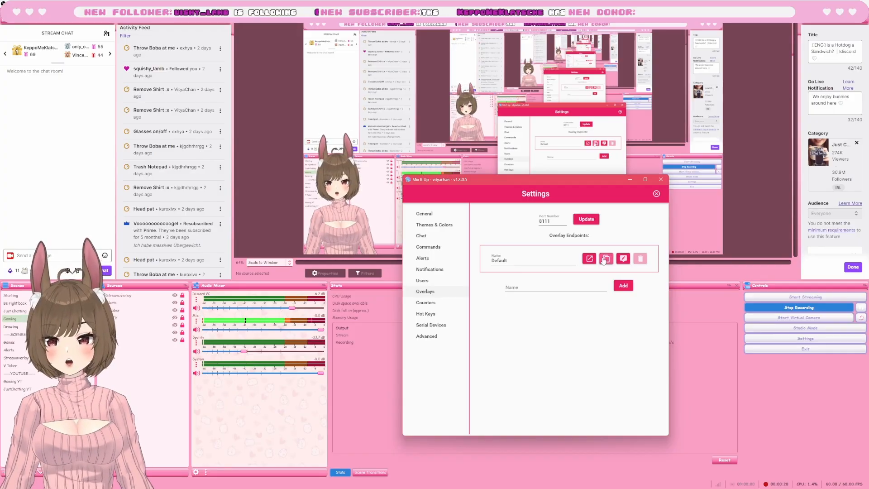
pyautogui.click(630, 179)
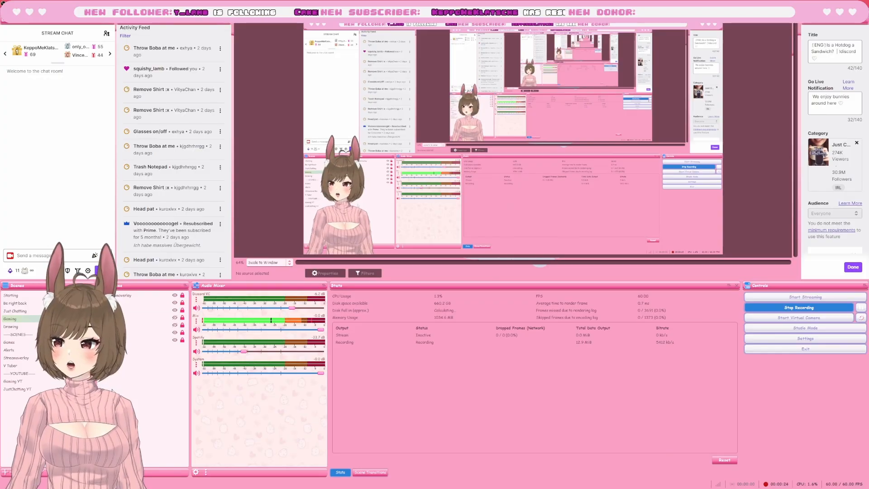
# In OBS, add a browser source named Mix using the copied overlay URL and open its Interact window
pyautogui.click(116, 472)
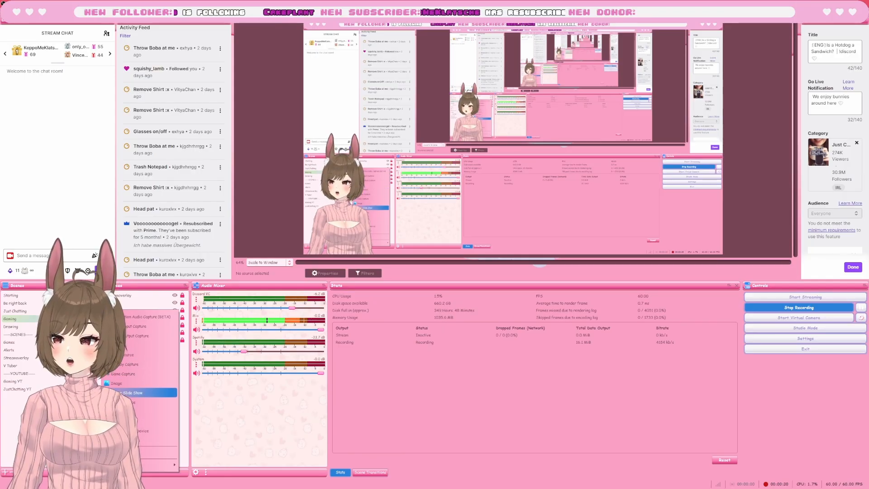
pyautogui.click(134, 347)
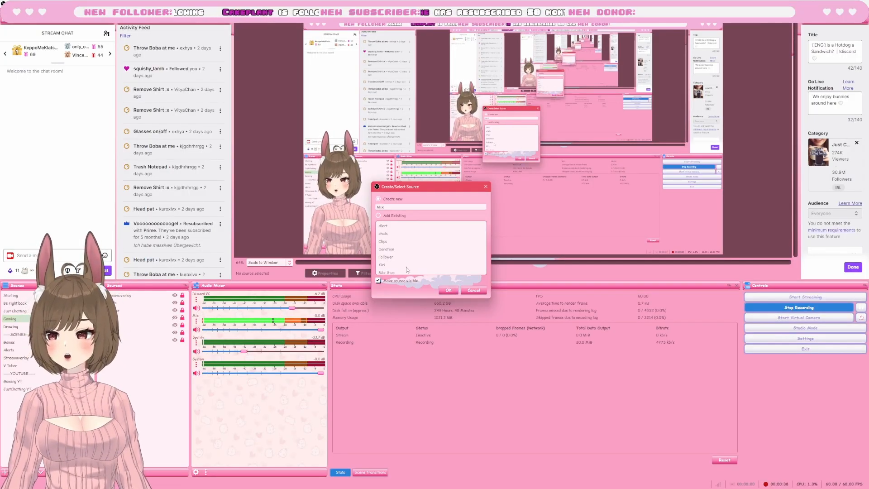
pyautogui.click(449, 291)
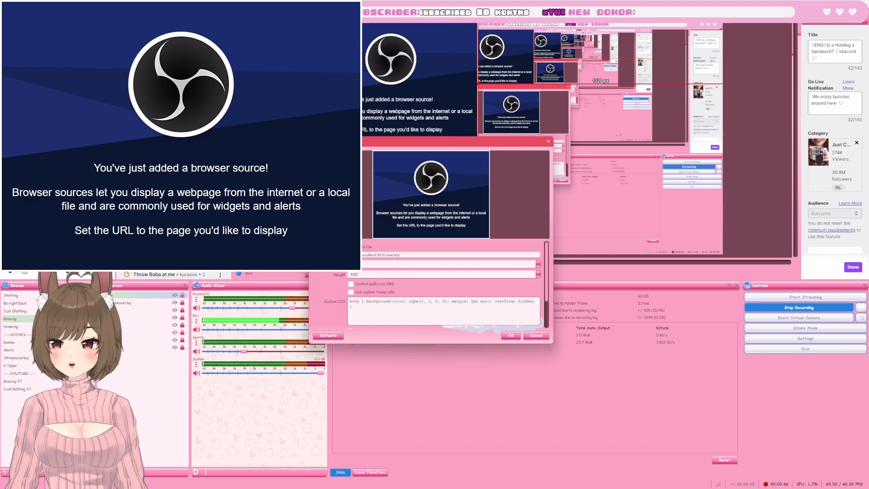
pyautogui.click(511, 336)
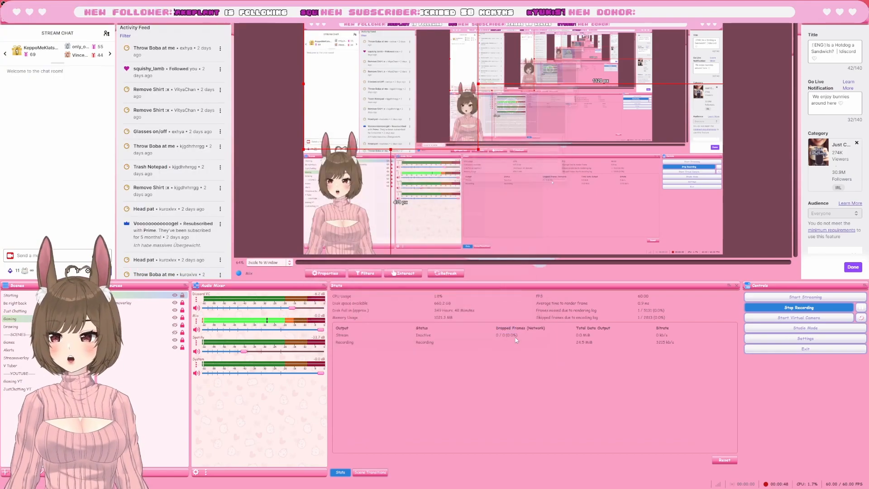
pyautogui.click(405, 274)
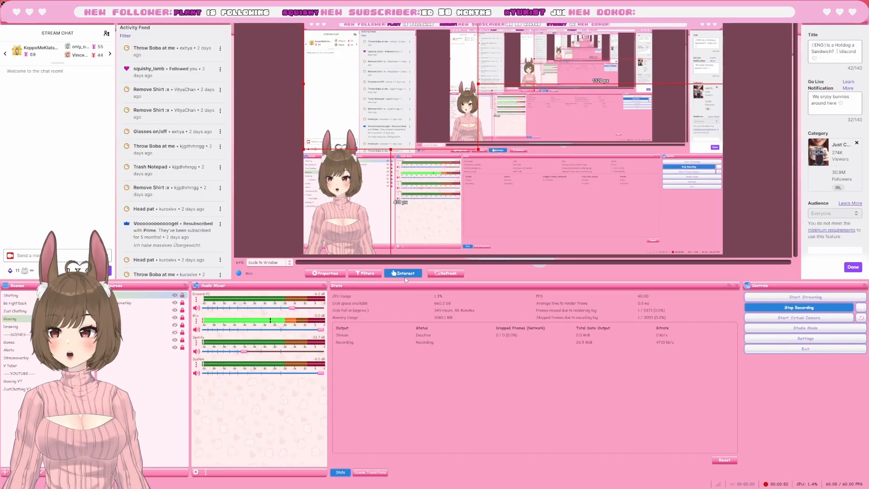
pyautogui.click(496, 249)
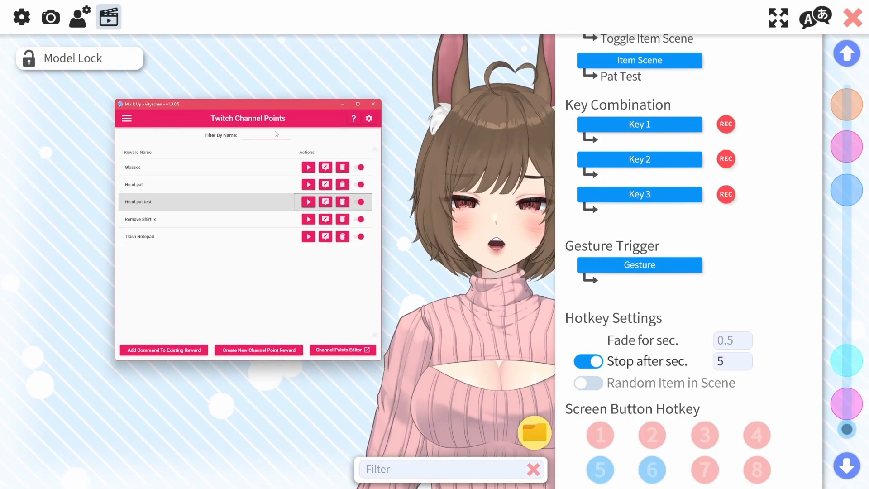
# Run a test of the Head pat test command from Mix It Up's Twitch Channel Points list
pyautogui.moveTo(242, 108); pyautogui.dragTo(188, 111)
pyautogui.click(256, 206)
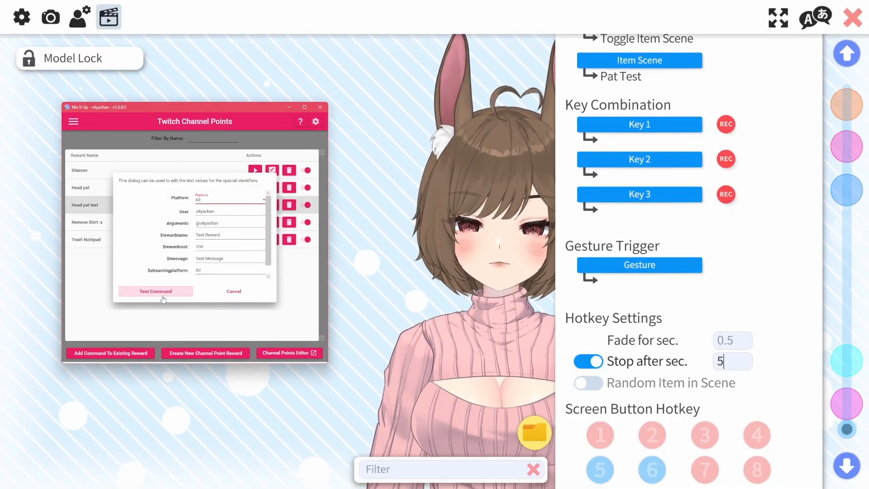
pyautogui.scroll(-1, 225, 248)
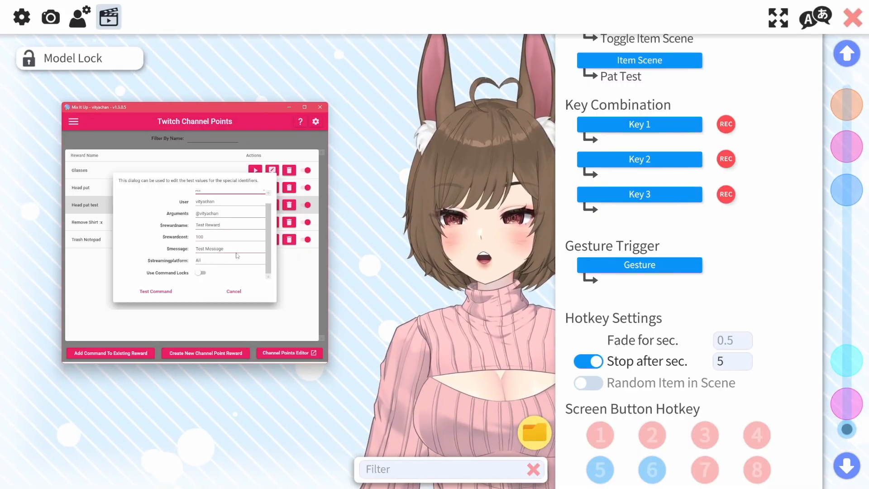
pyautogui.scroll(1, 202, 235)
pyautogui.click(197, 248)
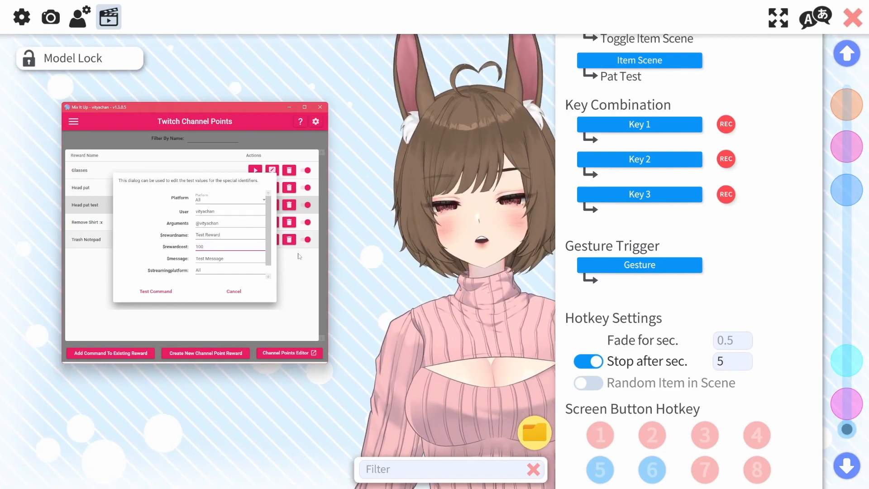
pyautogui.click(153, 292)
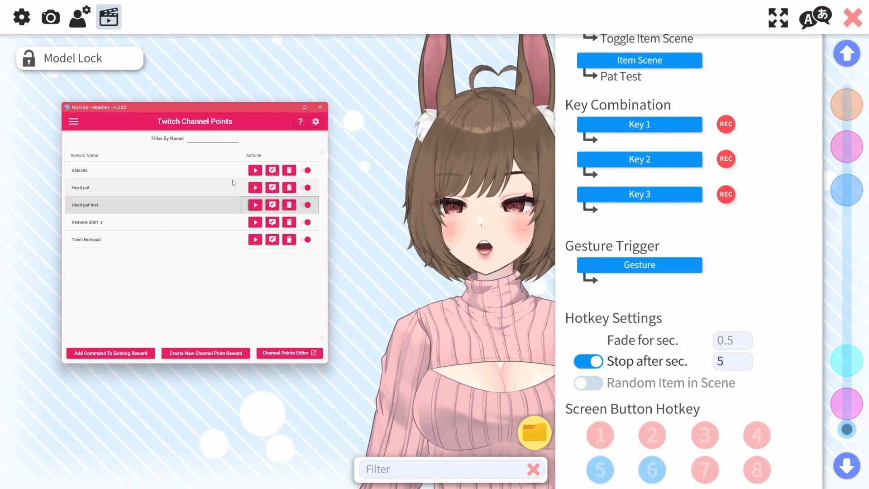
# Run tests of the Glasses and Trash Notepad reward commands as well
pyautogui.click(254, 170)
pyautogui.click(161, 289)
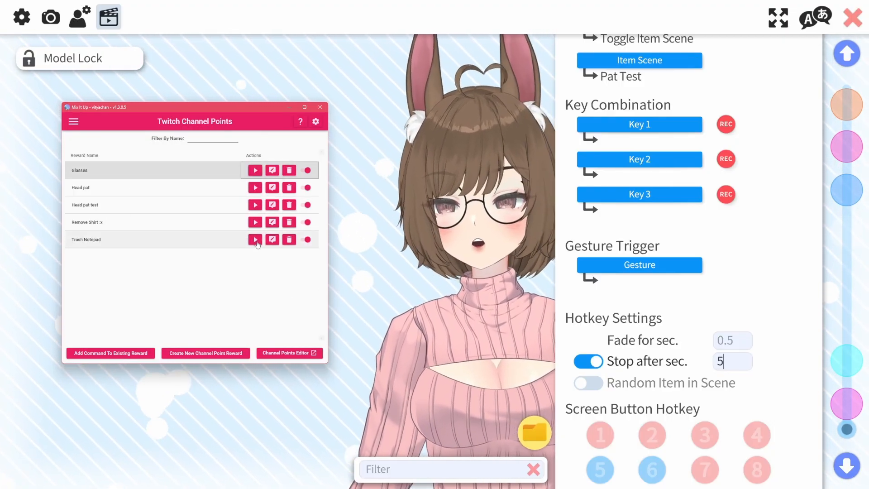
pyautogui.click(255, 239)
pyautogui.click(160, 289)
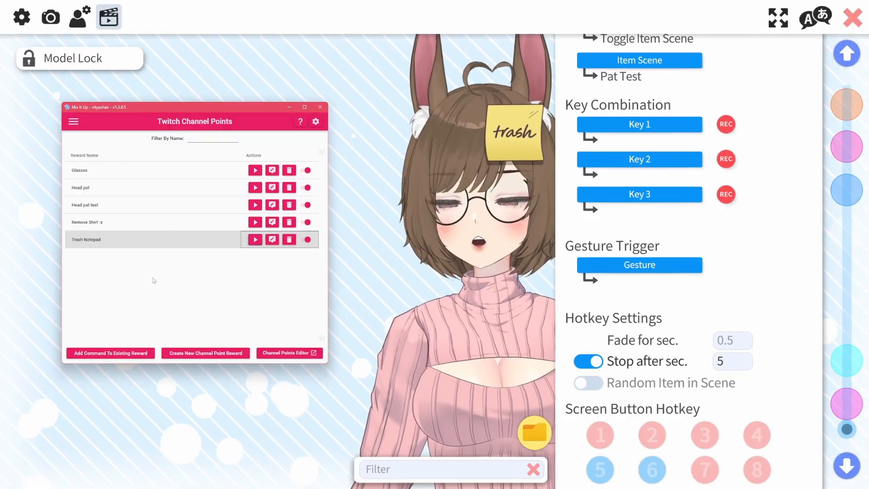